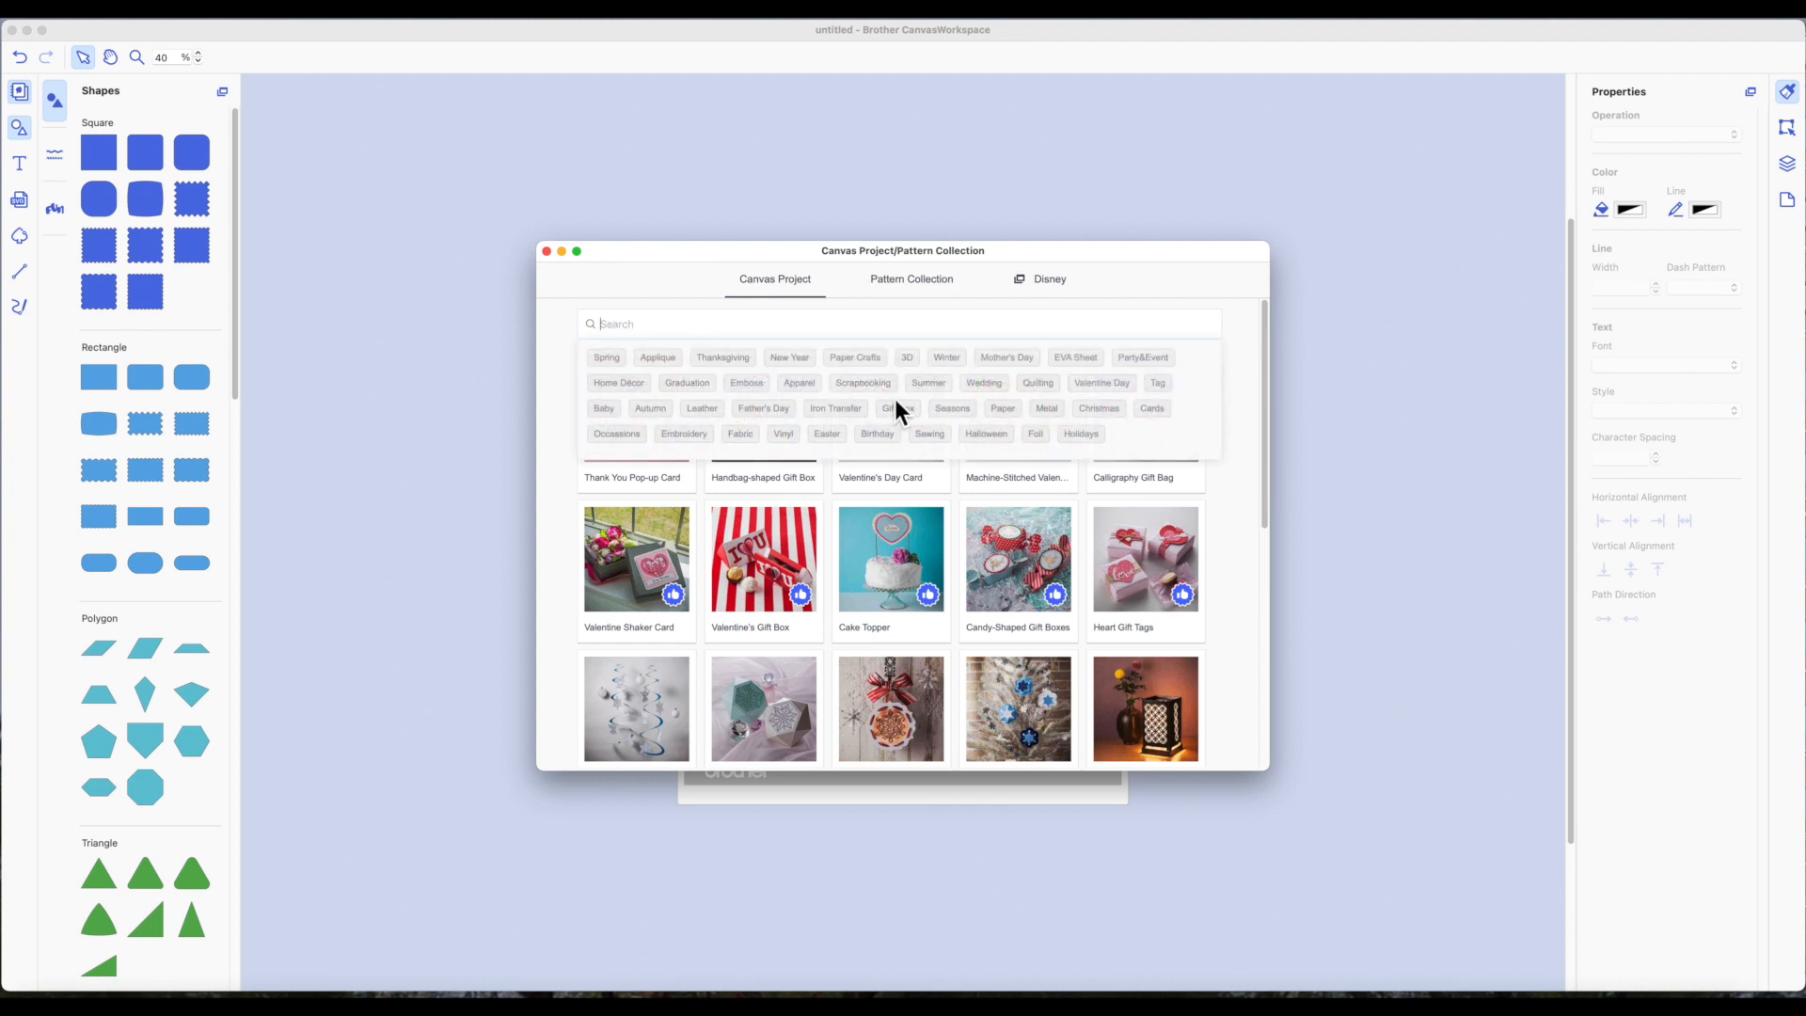
Filter the Canvas projects by Easter, open the Easter Card project and browse its preview pictures.
{"action": "left_click", "coordinate": [828, 435]}
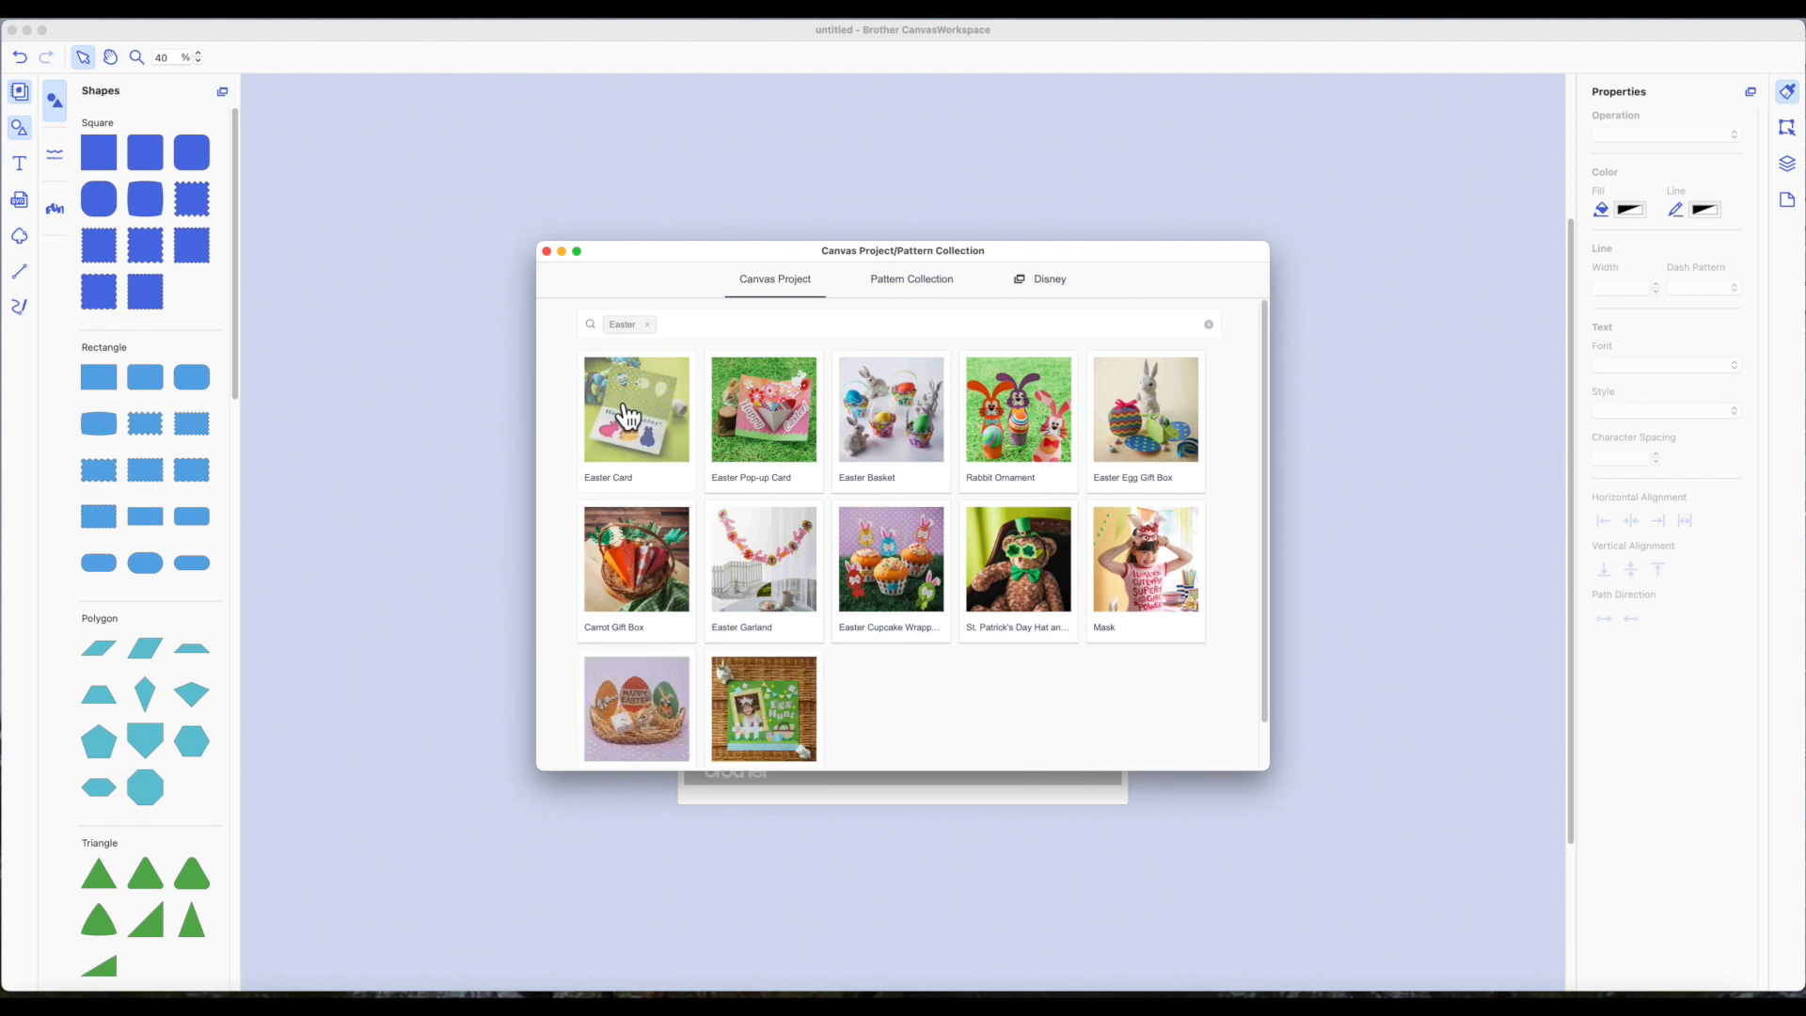
{"action": "left_click", "coordinate": [628, 415]}
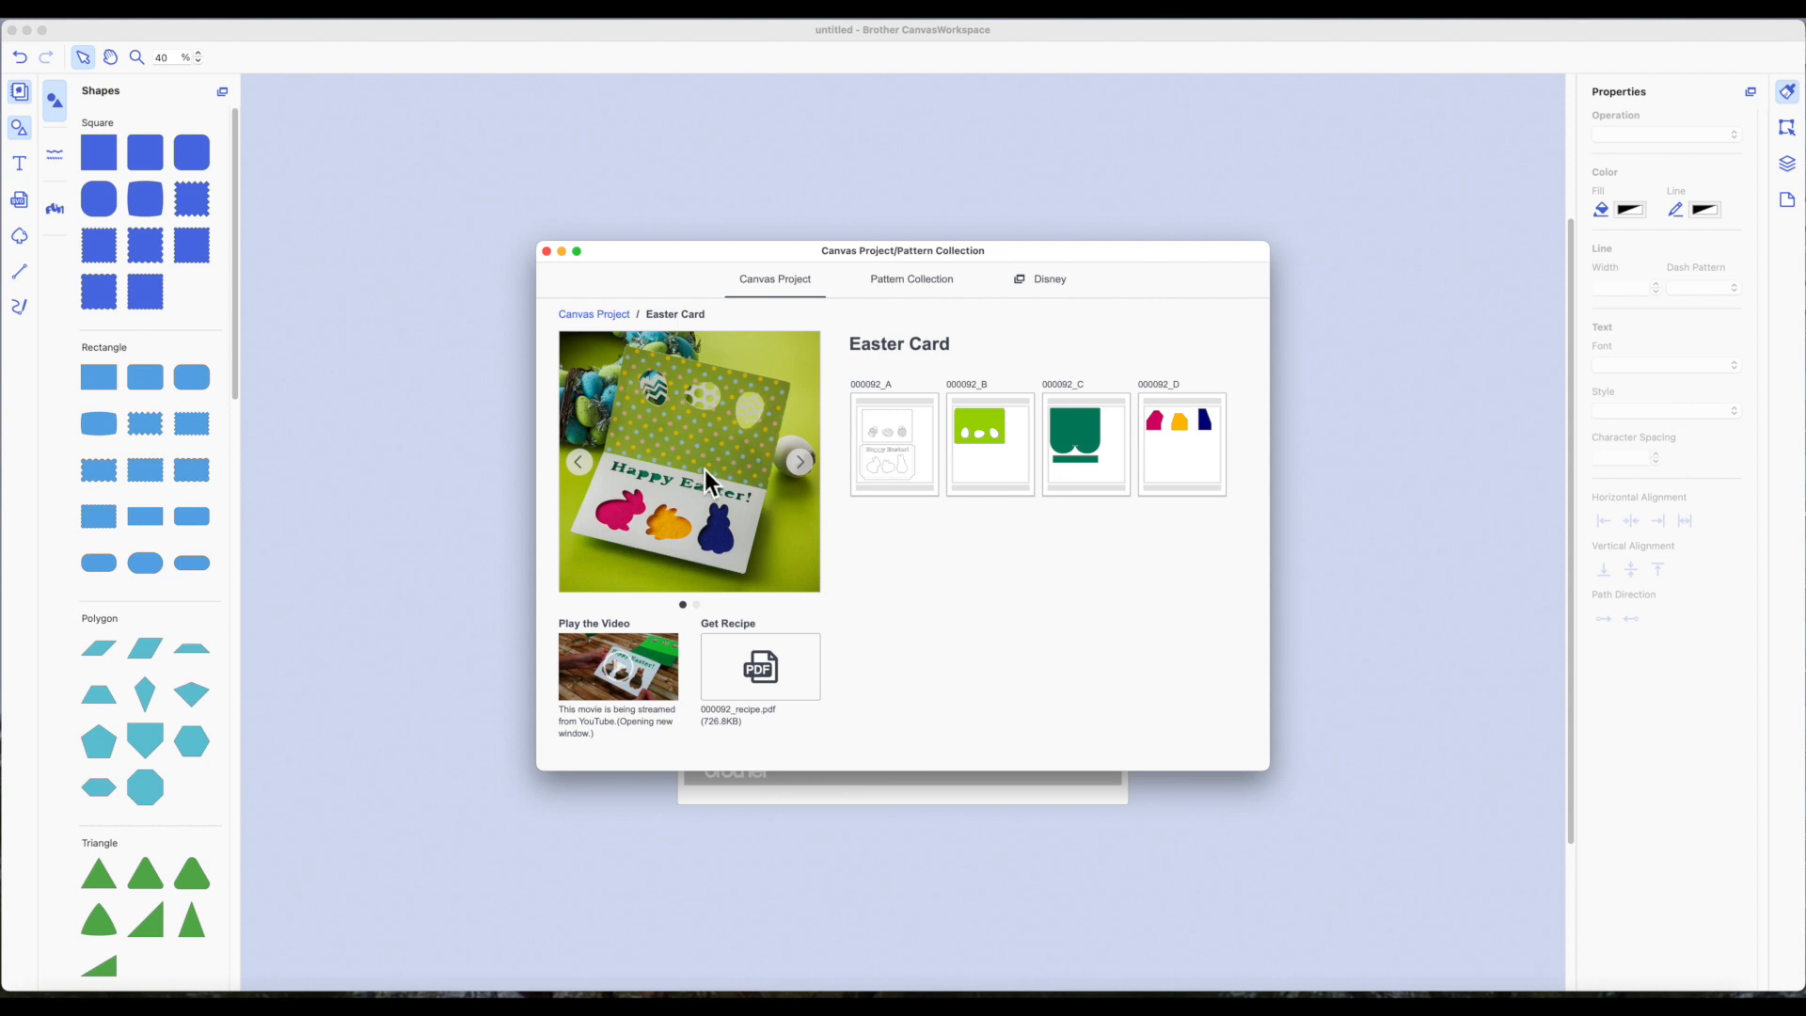
{"action": "left_click", "coordinate": [800, 471]}
{"action": "left_click", "coordinate": [800, 466]}
Add all four Easter Card patterns, 000092_A to 000092_D, to the mat and close the project collection.
{"action": "left_click_drag", "start_coordinate": [643, 261], "coordinate": [1235, 273]}
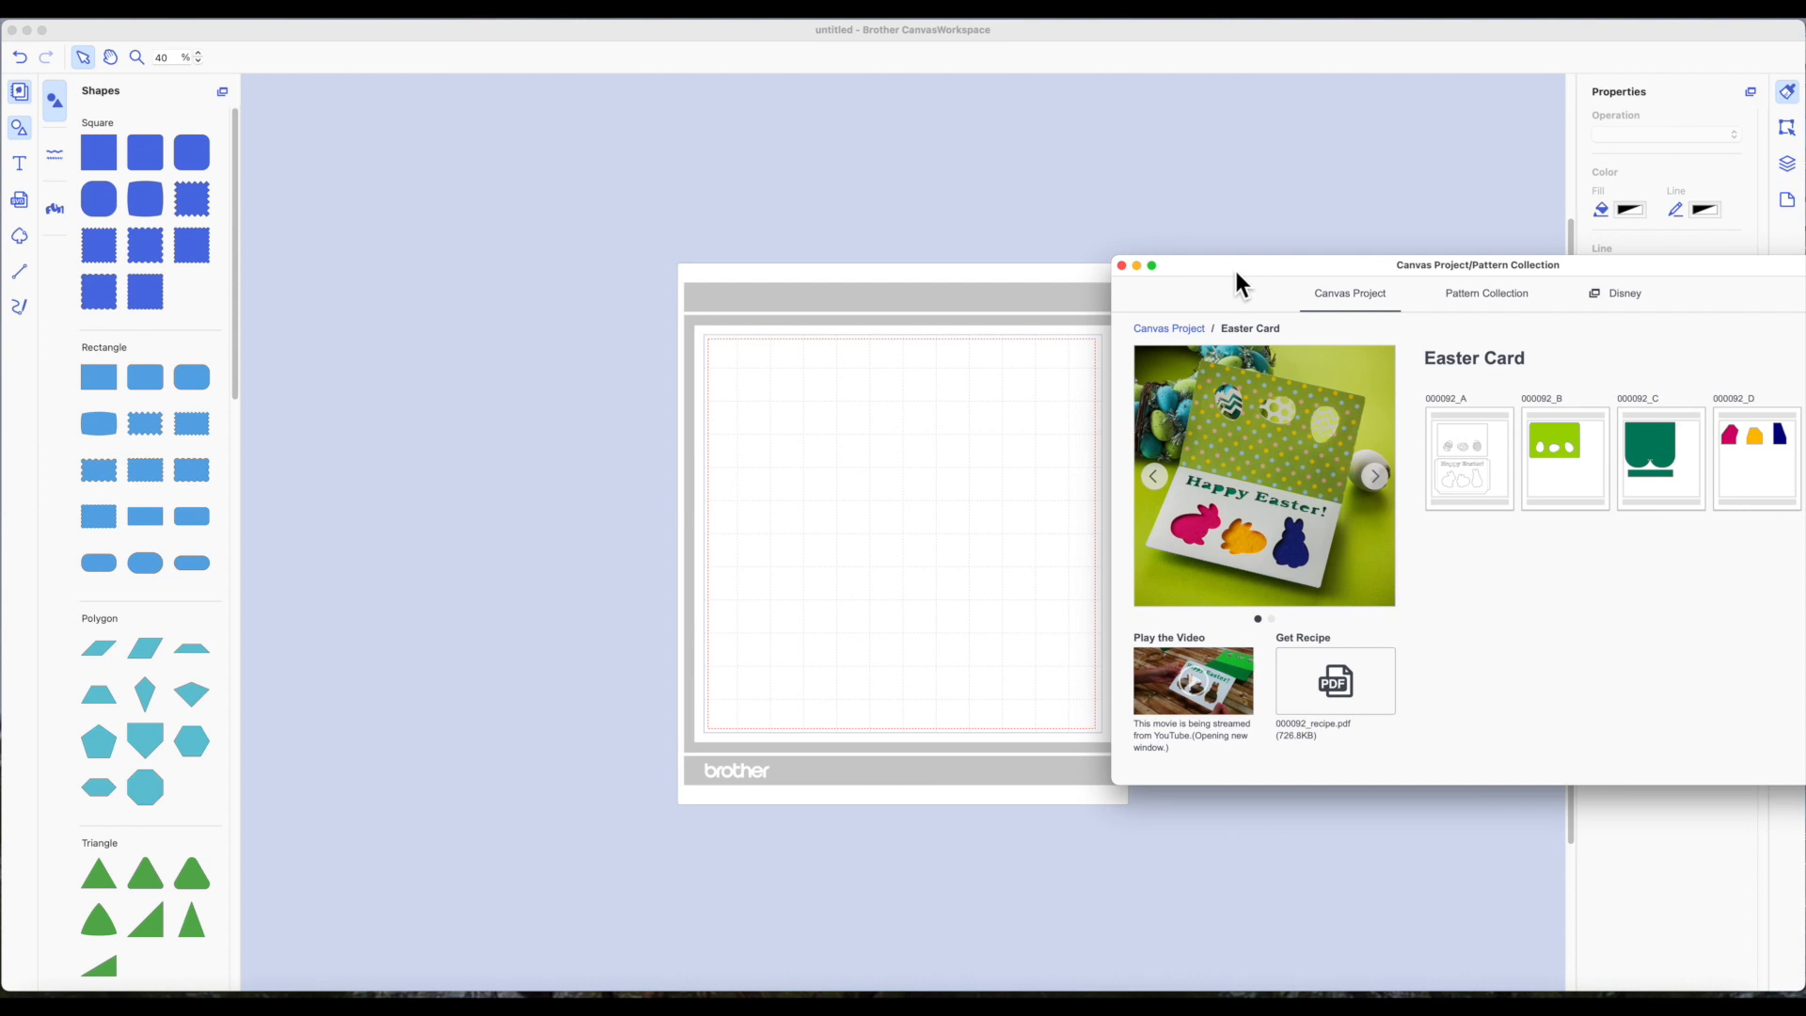
{"action": "left_click", "coordinate": [1475, 453]}
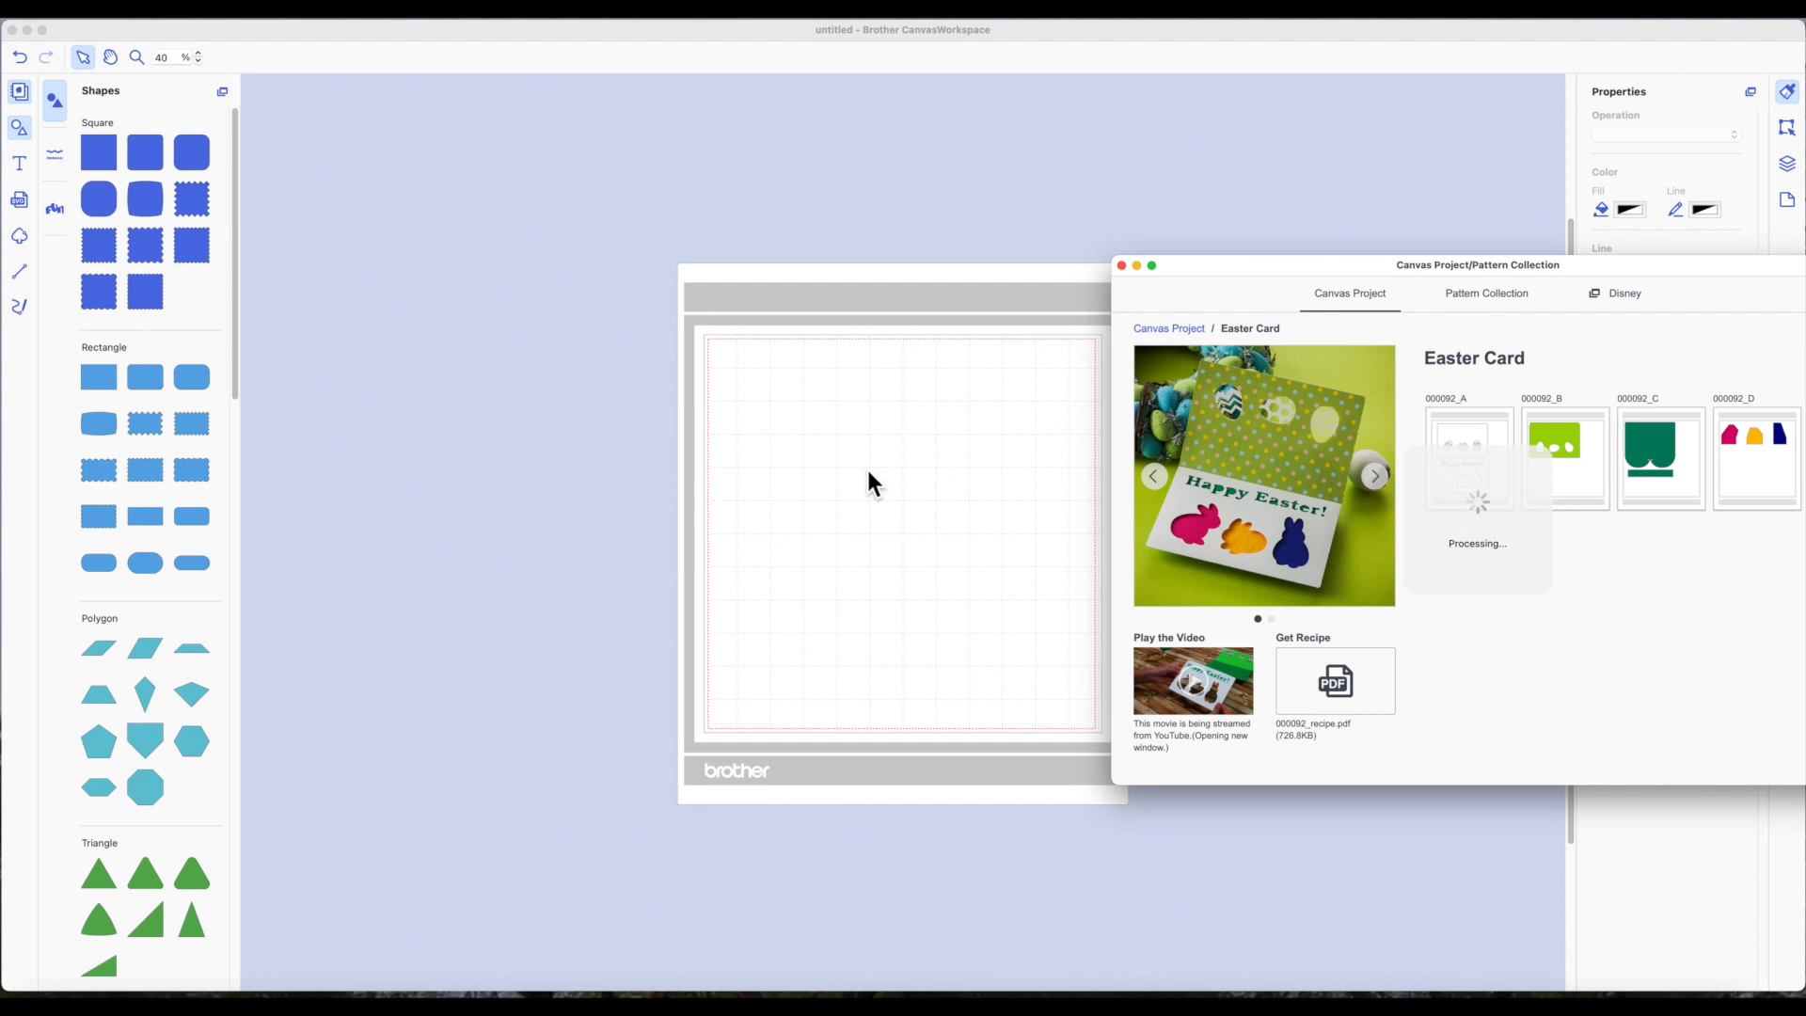
{"action": "left_click", "coordinate": [1566, 444]}
{"action": "left_click", "coordinate": [1634, 450]}
{"action": "left_click", "coordinate": [1753, 436]}
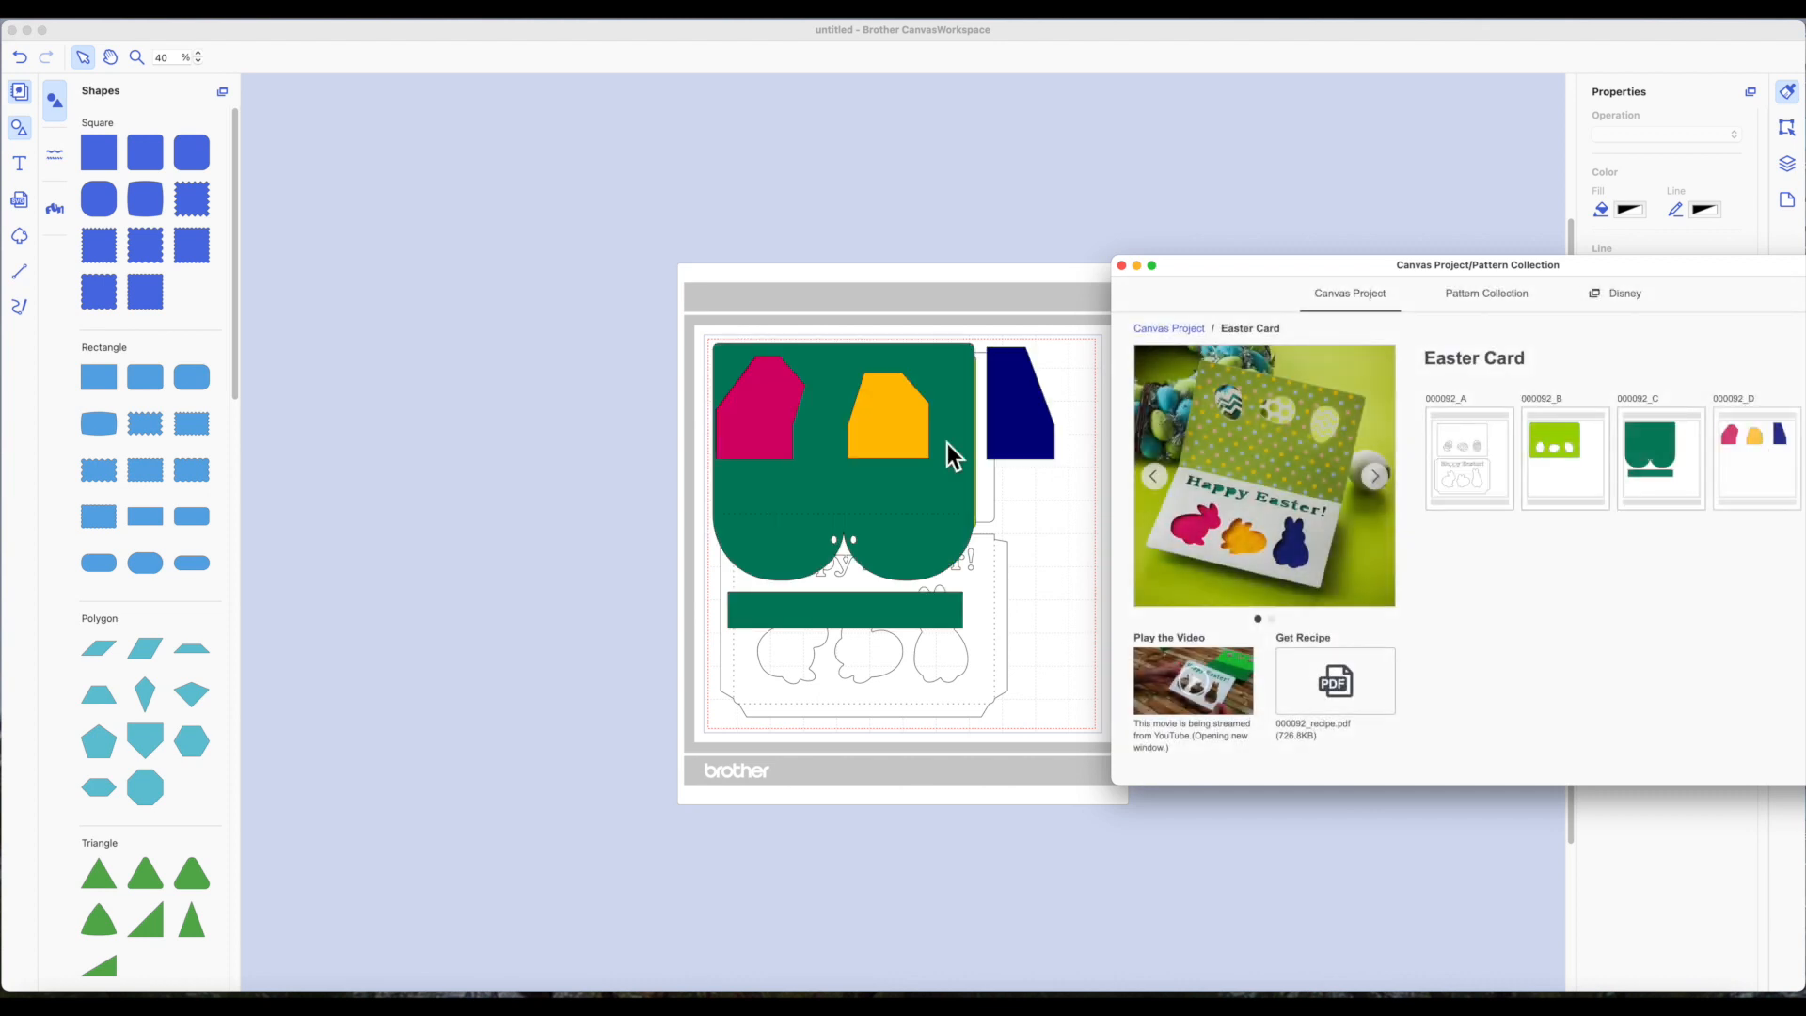
{"action": "left_click", "coordinate": [1121, 266]}
Move the pink, yellow and navy shapes off the mat into a row above it.
{"action": "left_click", "coordinate": [758, 391]}
{"action": "left_click_drag", "start_coordinate": [767, 404], "coordinate": [606, 212]}
{"action": "left_click", "coordinate": [903, 414]}
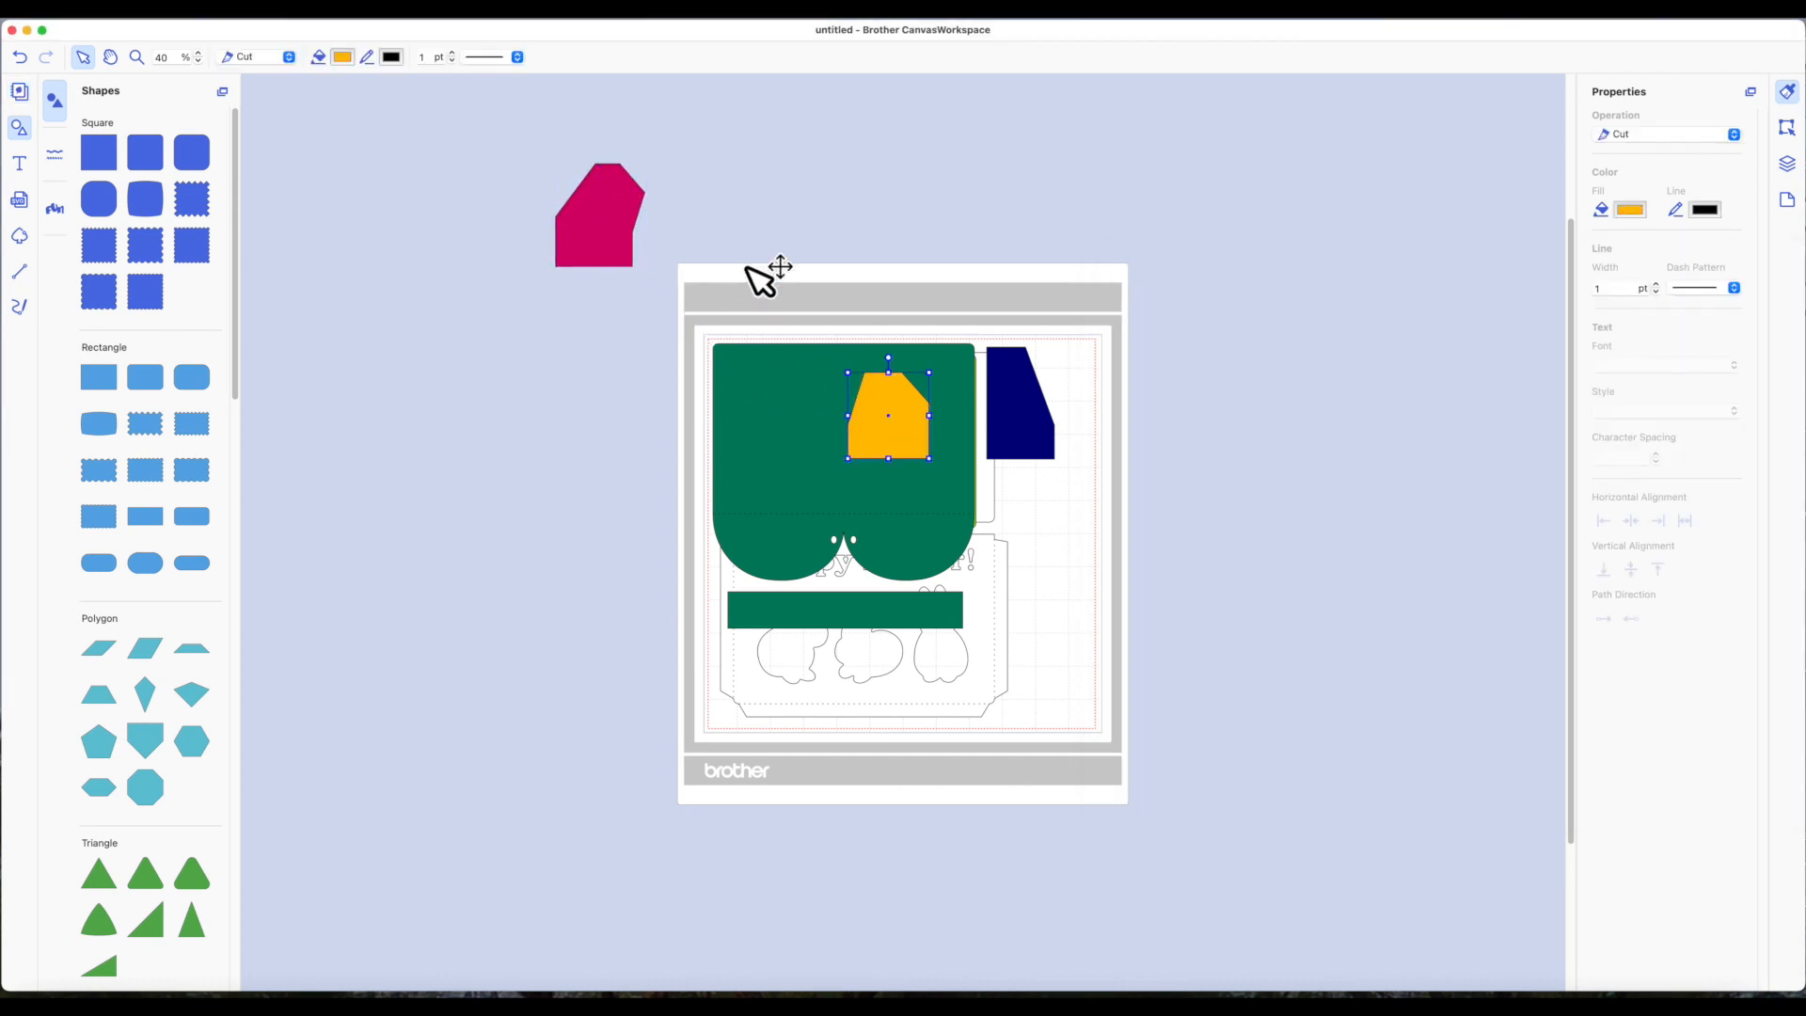
{"action": "left_click_drag", "start_coordinate": [773, 297], "coordinate": [702, 229]}
{"action": "left_click_drag", "start_coordinate": [993, 410], "coordinate": [798, 205]}
Move the dark green panel and strip off the mat to its right, and the lime green panel to its left.
{"action": "left_click_drag", "start_coordinate": [832, 450], "coordinate": [1370, 366]}
{"action": "left_click_drag", "start_coordinate": [914, 607], "coordinate": [1422, 532]}
{"action": "left_click_drag", "start_coordinate": [936, 423], "coordinate": [542, 446]}
Fill the pink, yellow and navy shapes above the mat together with Blue.
{"action": "left_click_drag", "start_coordinate": [462, 119], "coordinate": [892, 296]}
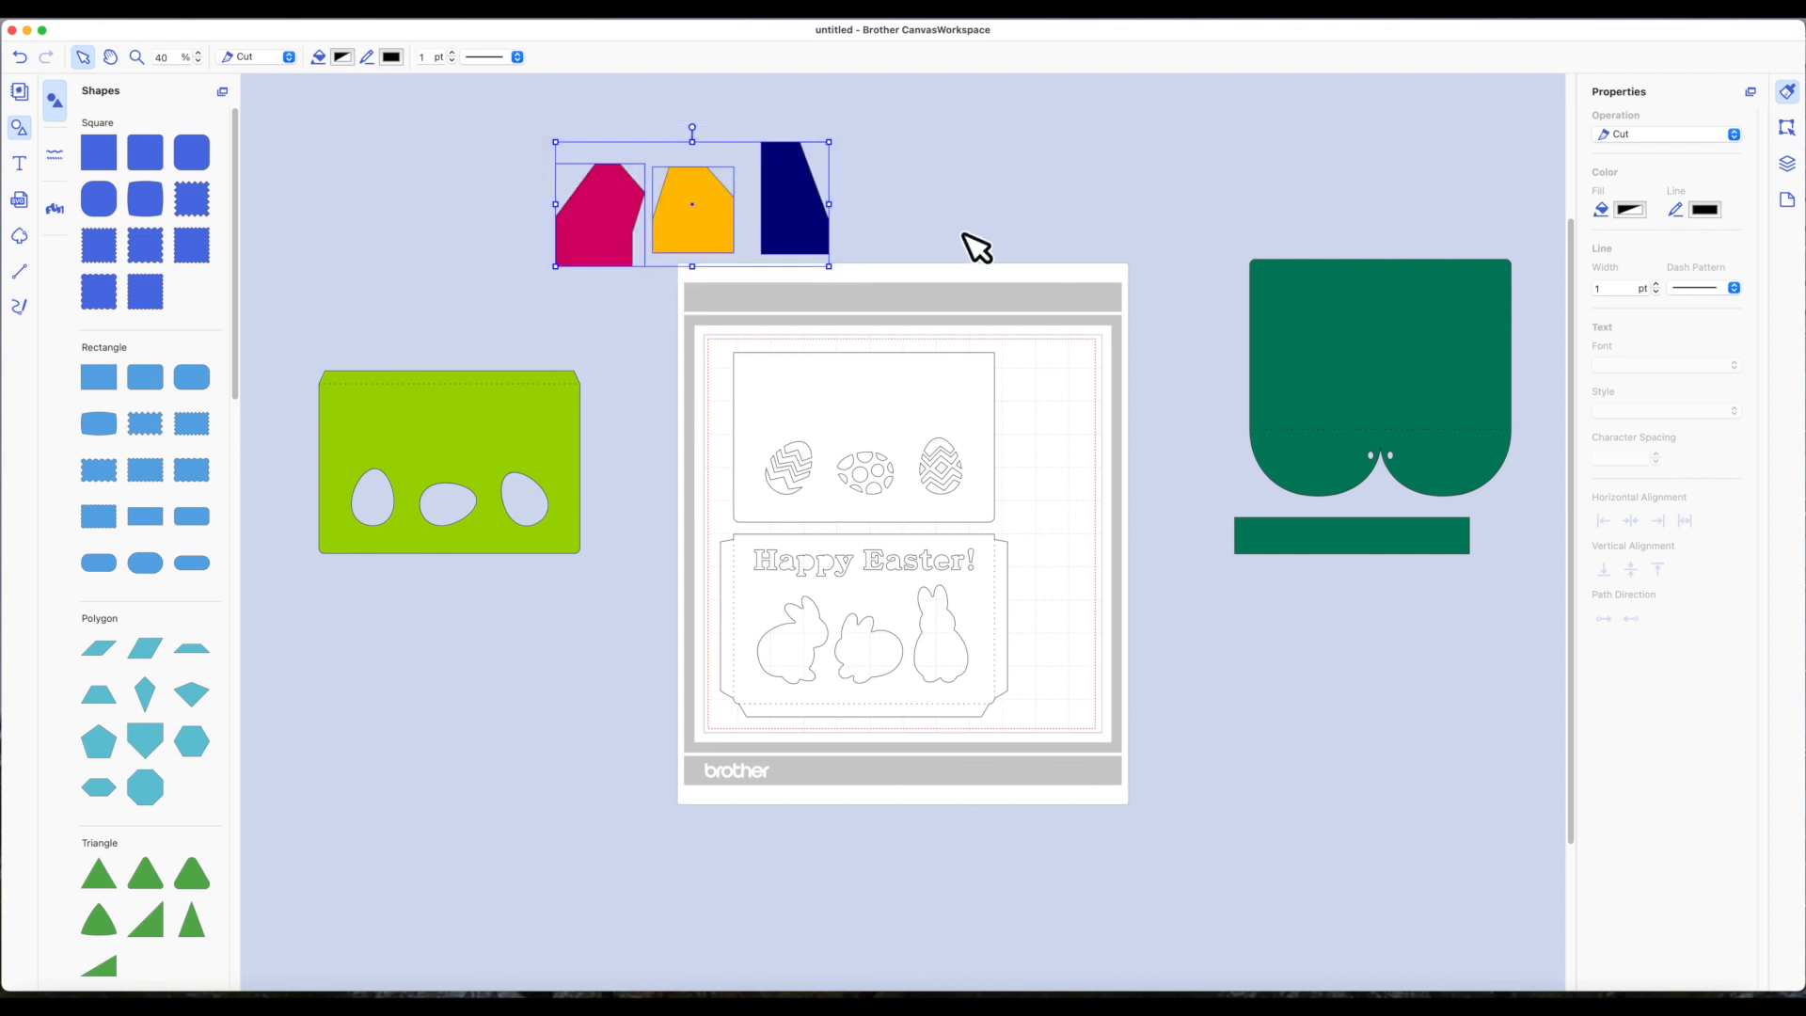
{"action": "left_click", "coordinate": [345, 62]}
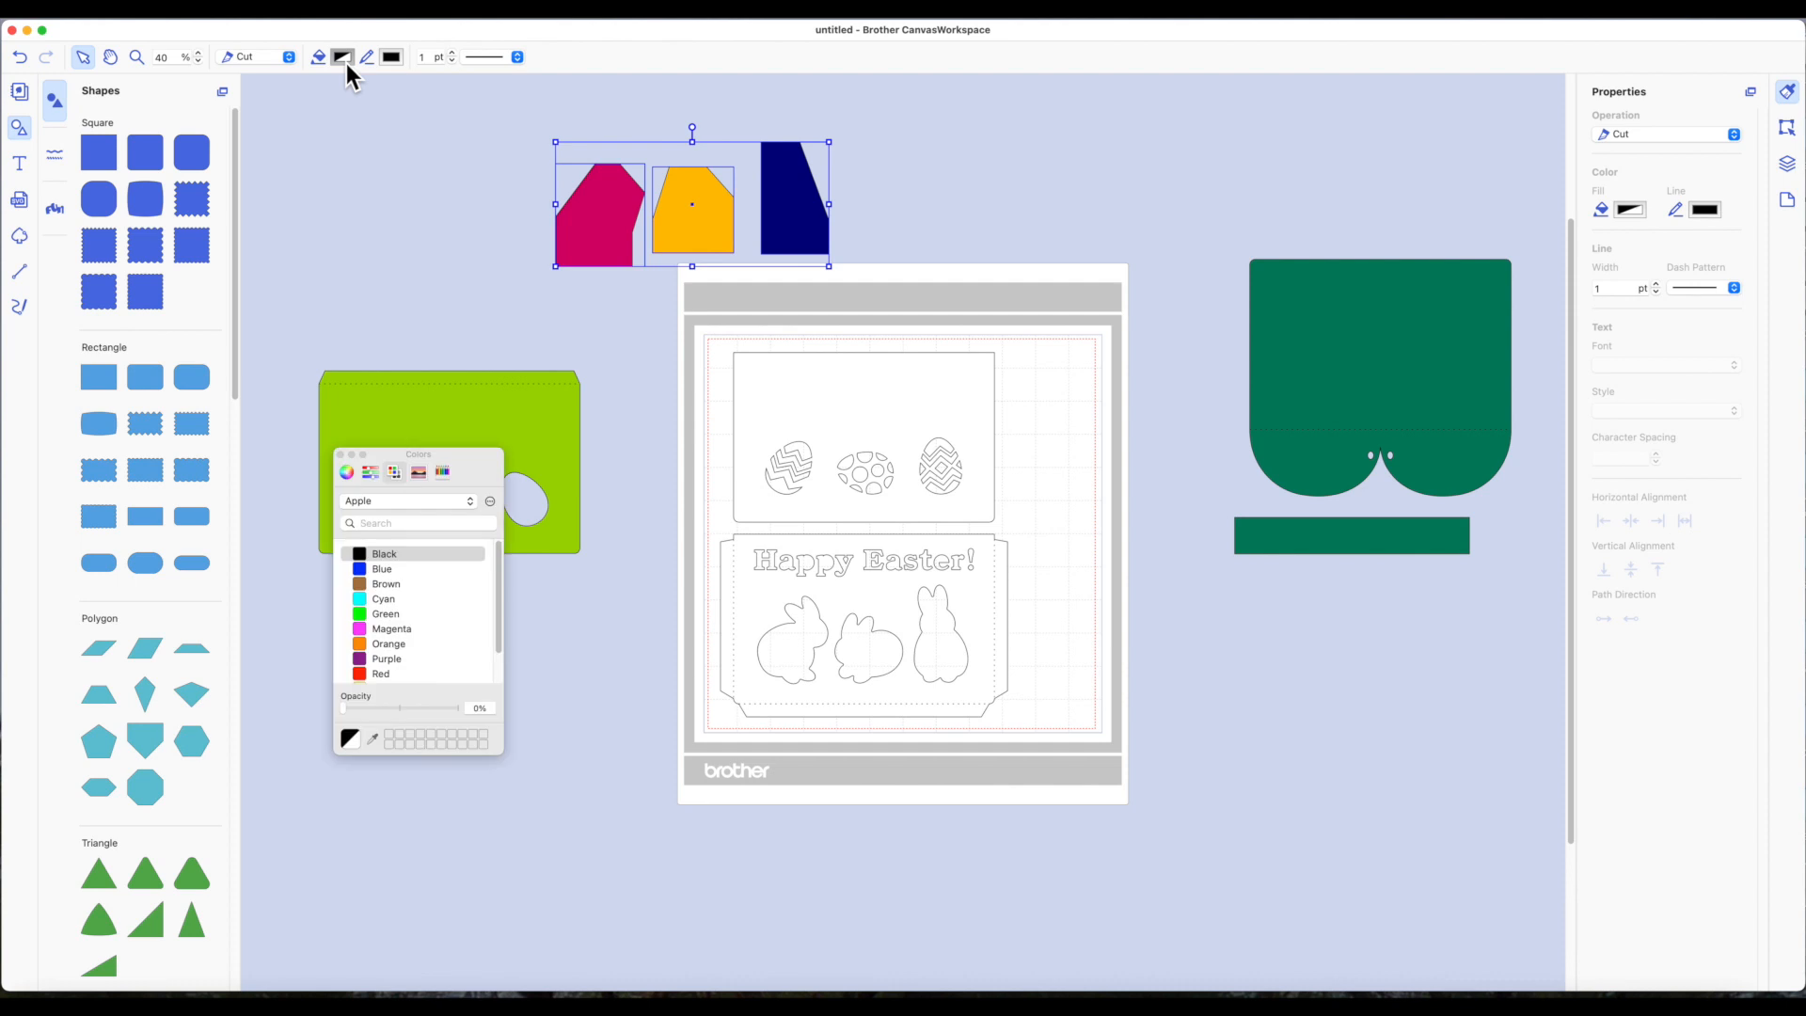
{"action": "left_click", "coordinate": [377, 570]}
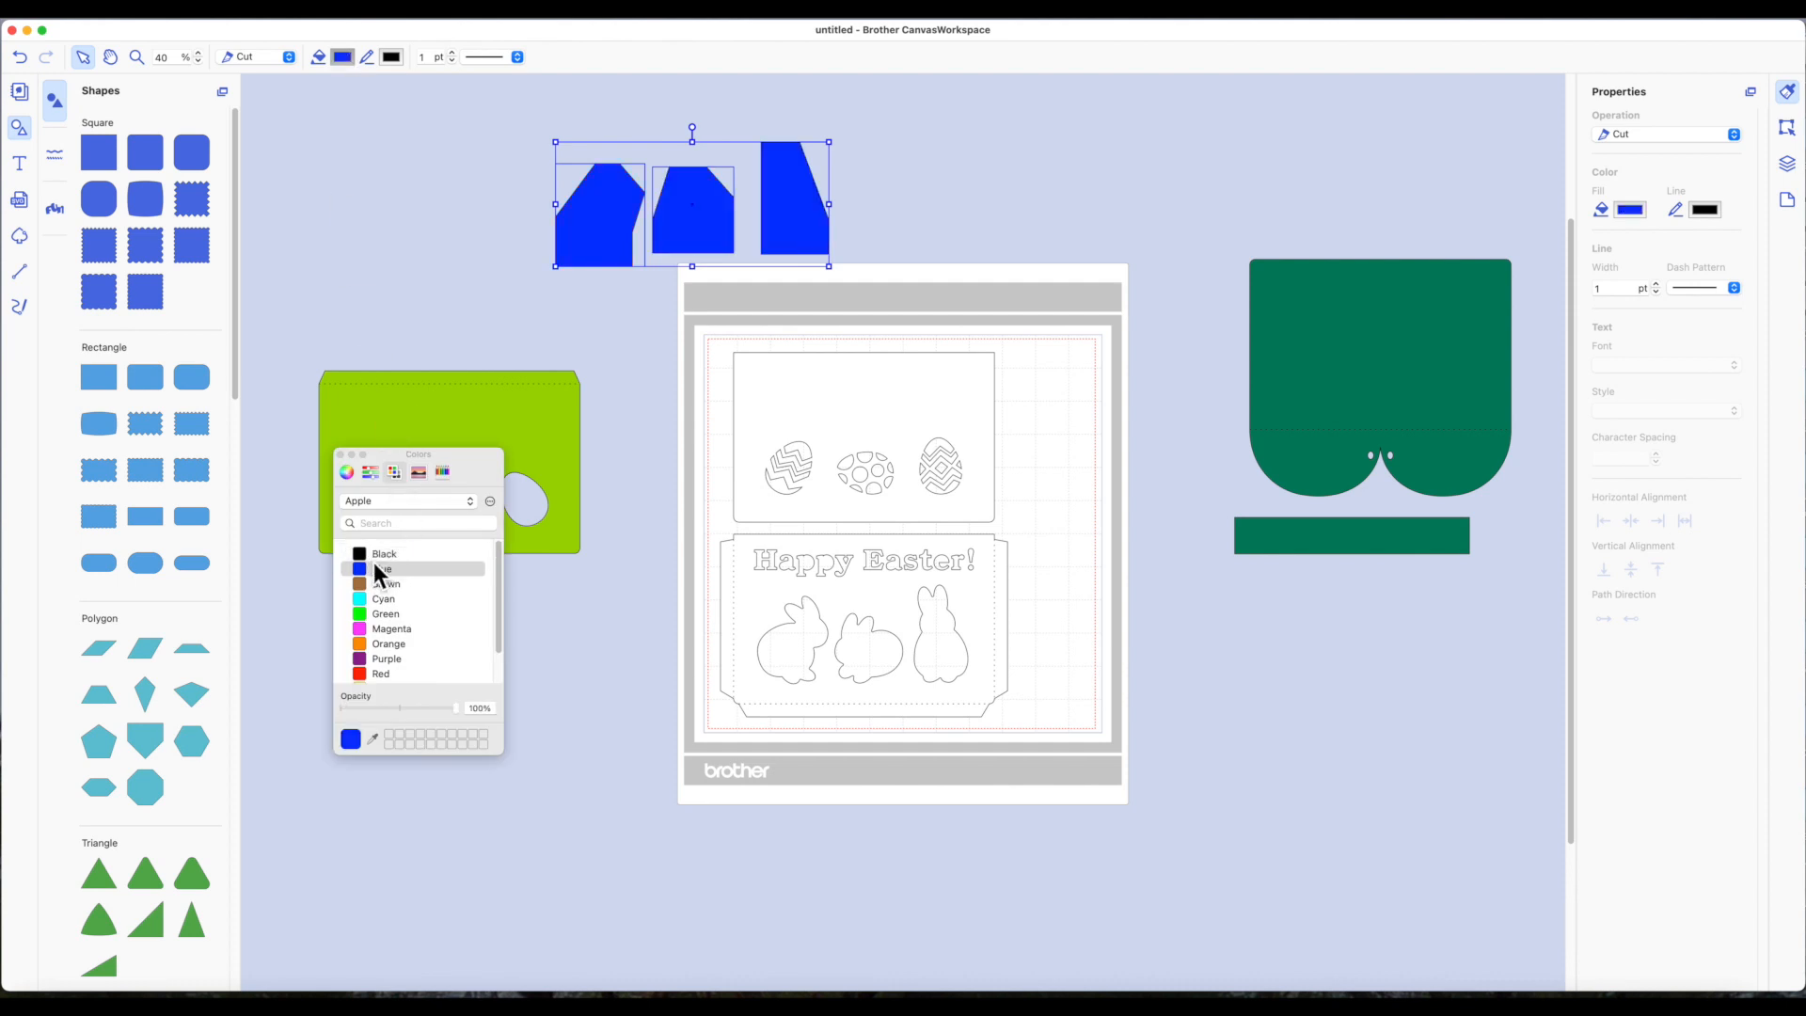
{"action": "left_click", "coordinate": [346, 465]}
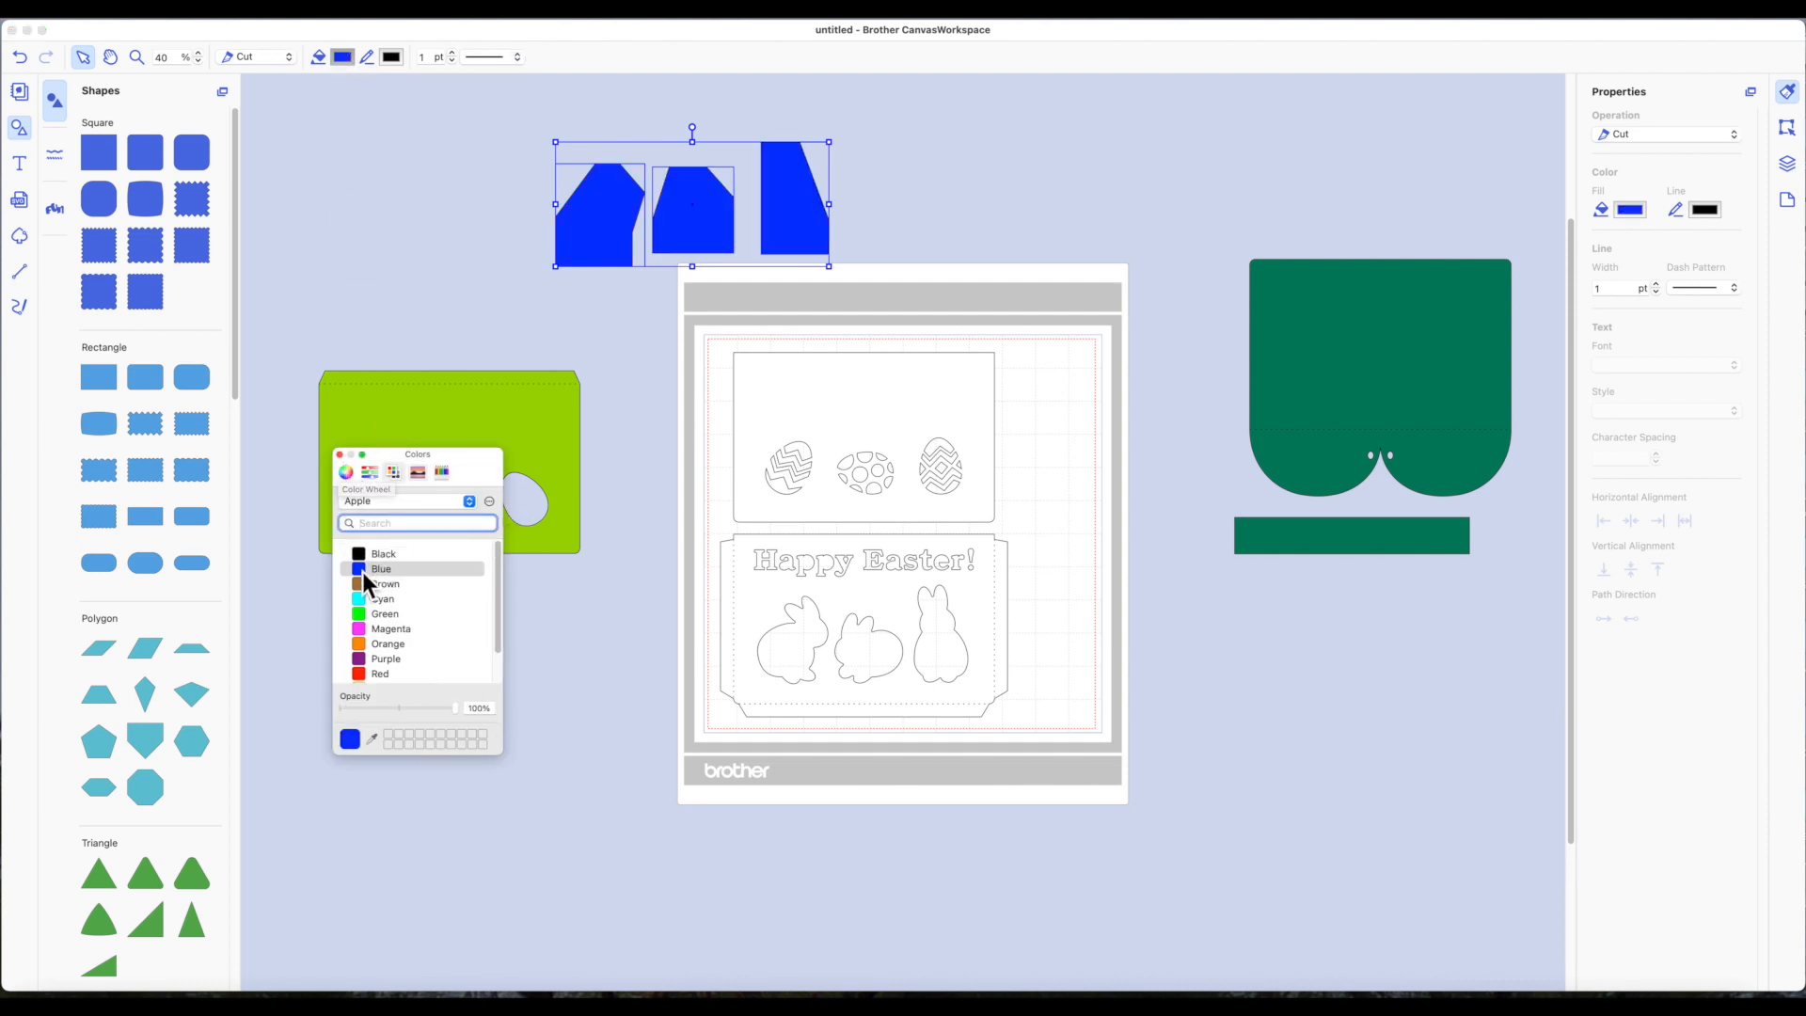
{"action": "left_click", "coordinate": [340, 454]}
{"action": "left_click", "coordinate": [556, 711]}
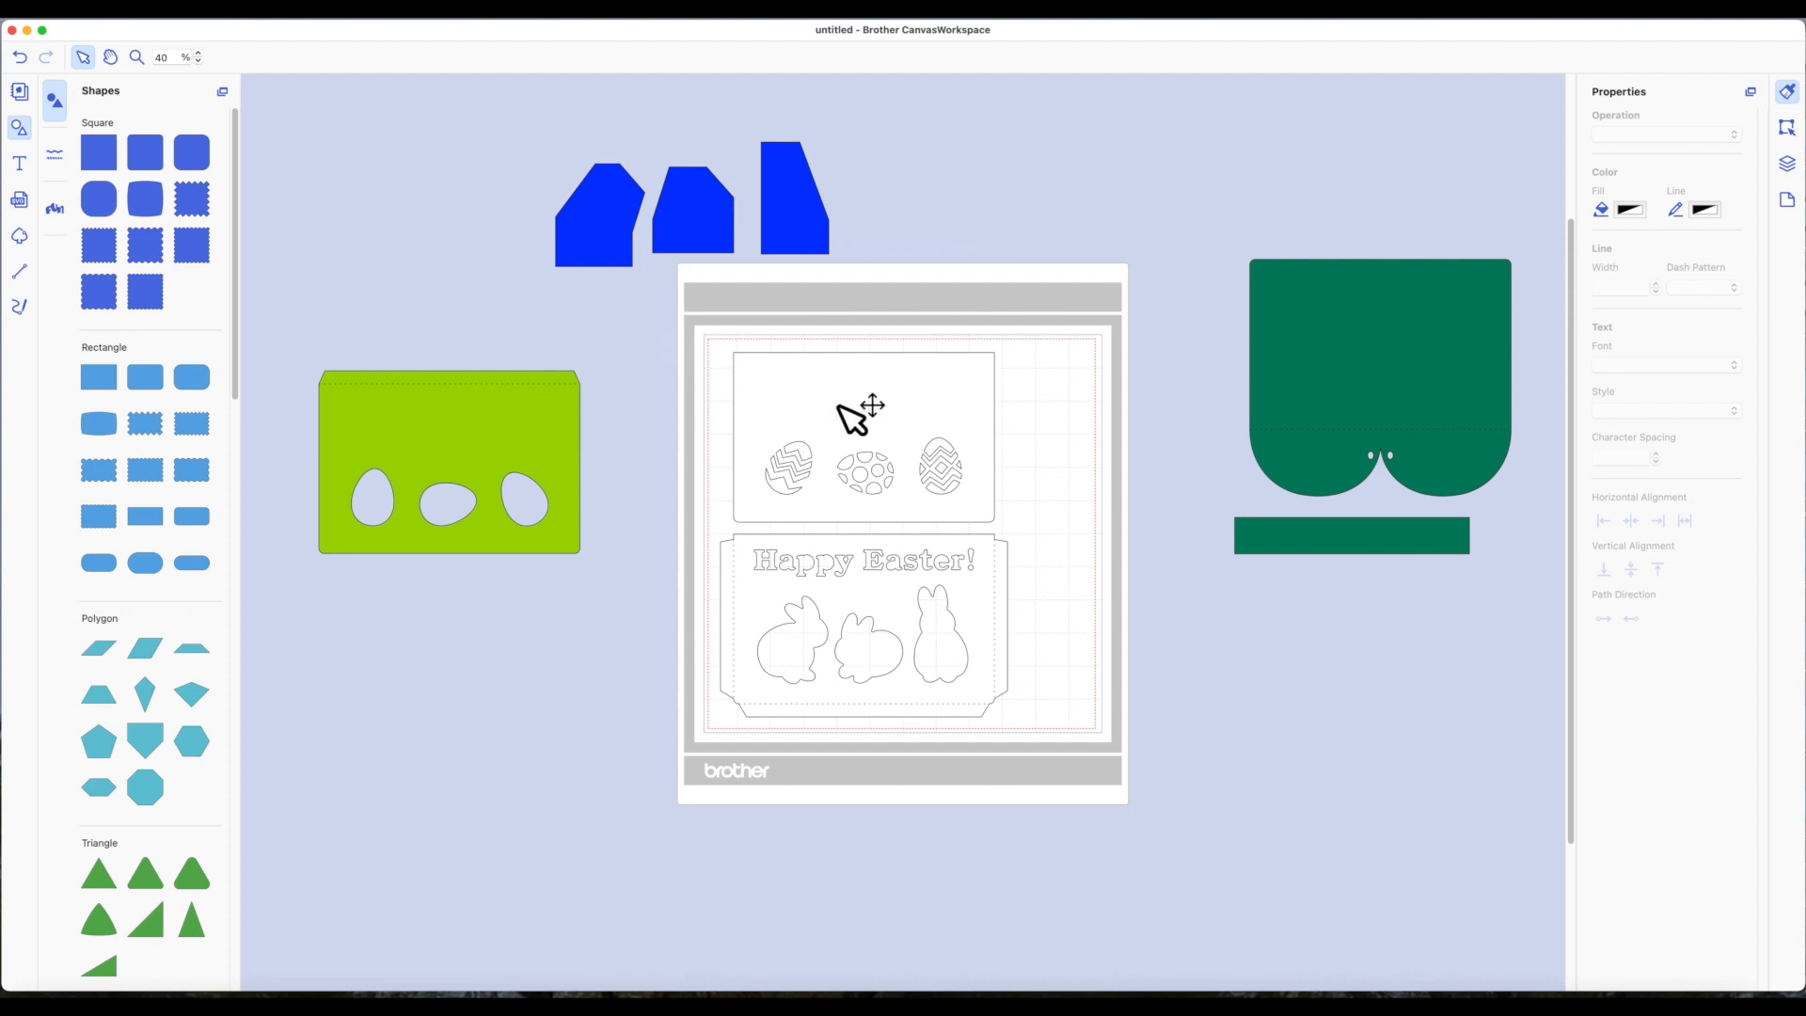
Hide the dark green rounded panel group and the dark green strip beside the mat.
{"action": "left_click_drag", "start_coordinate": [1382, 345], "coordinate": [1357, 348]}
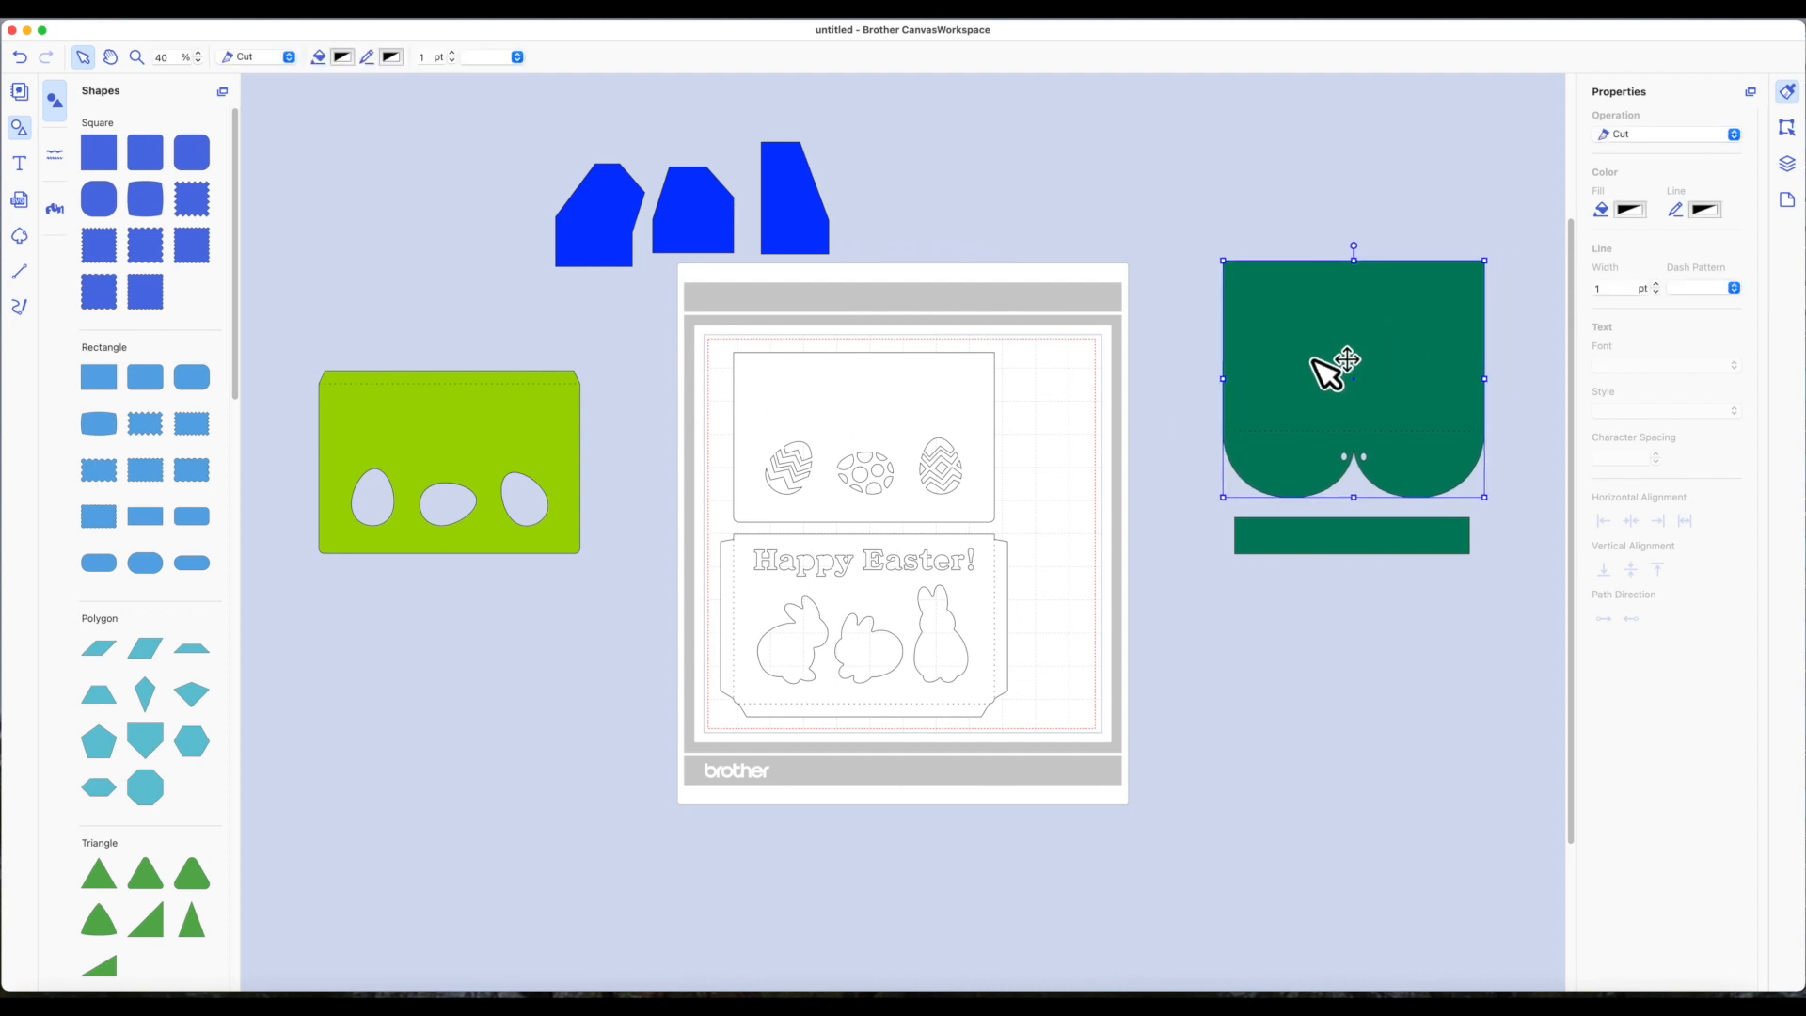
{"action": "left_click", "coordinate": [1788, 165]}
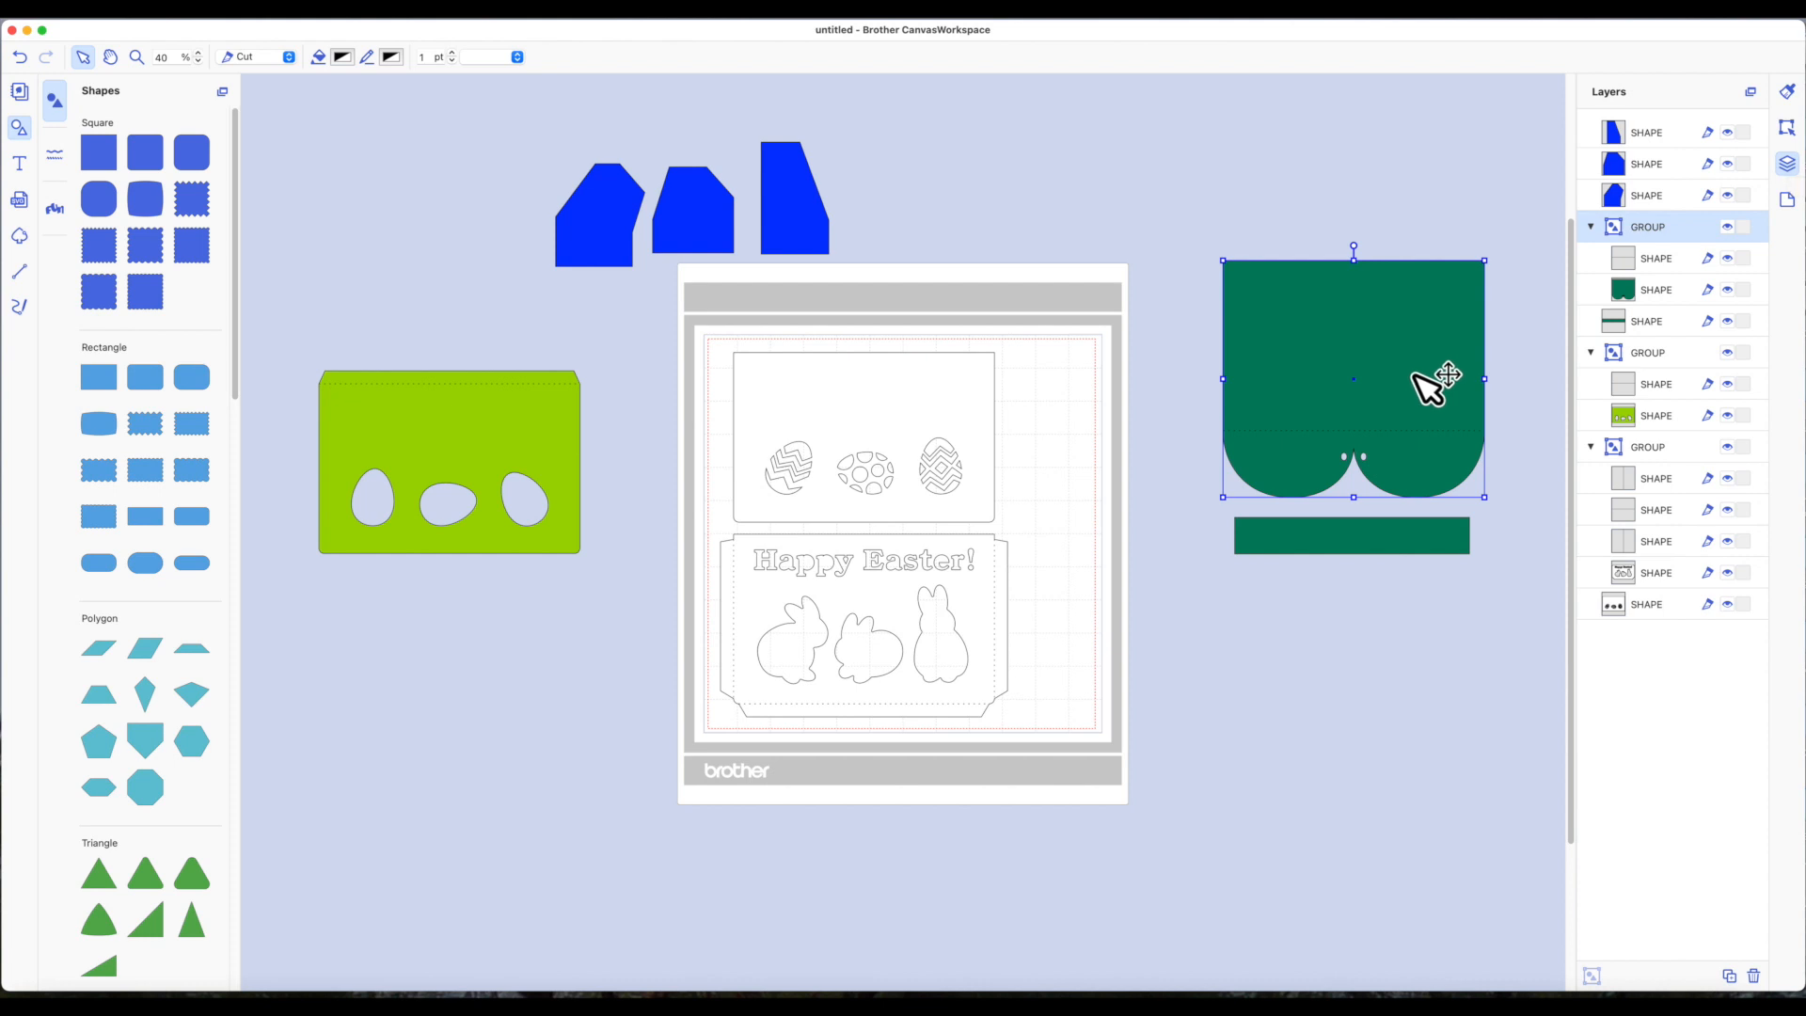
{"action": "left_click", "coordinate": [1731, 229]}
{"action": "left_click", "coordinate": [1425, 538]}
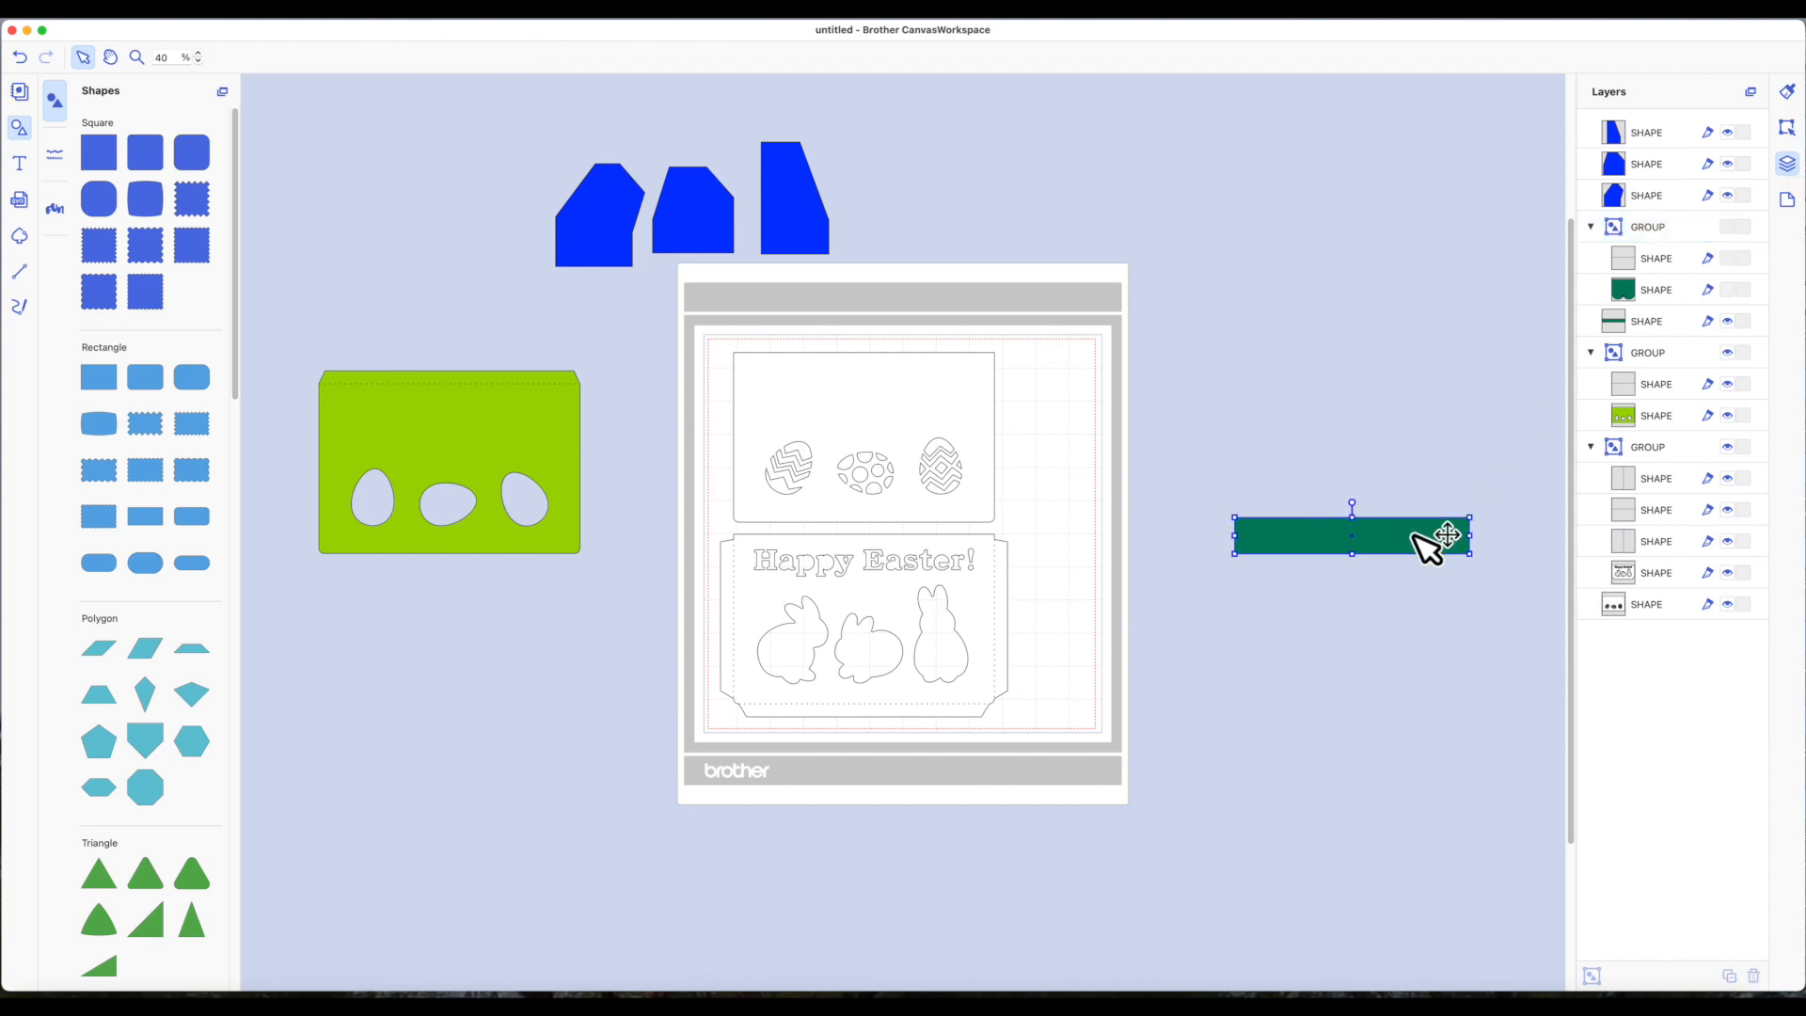
{"action": "left_click", "coordinate": [1726, 322]}
Hide the three blue shapes and the lime green panel group, leaving only the card pieces on the mat visible.
{"action": "left_click", "coordinate": [811, 240]}
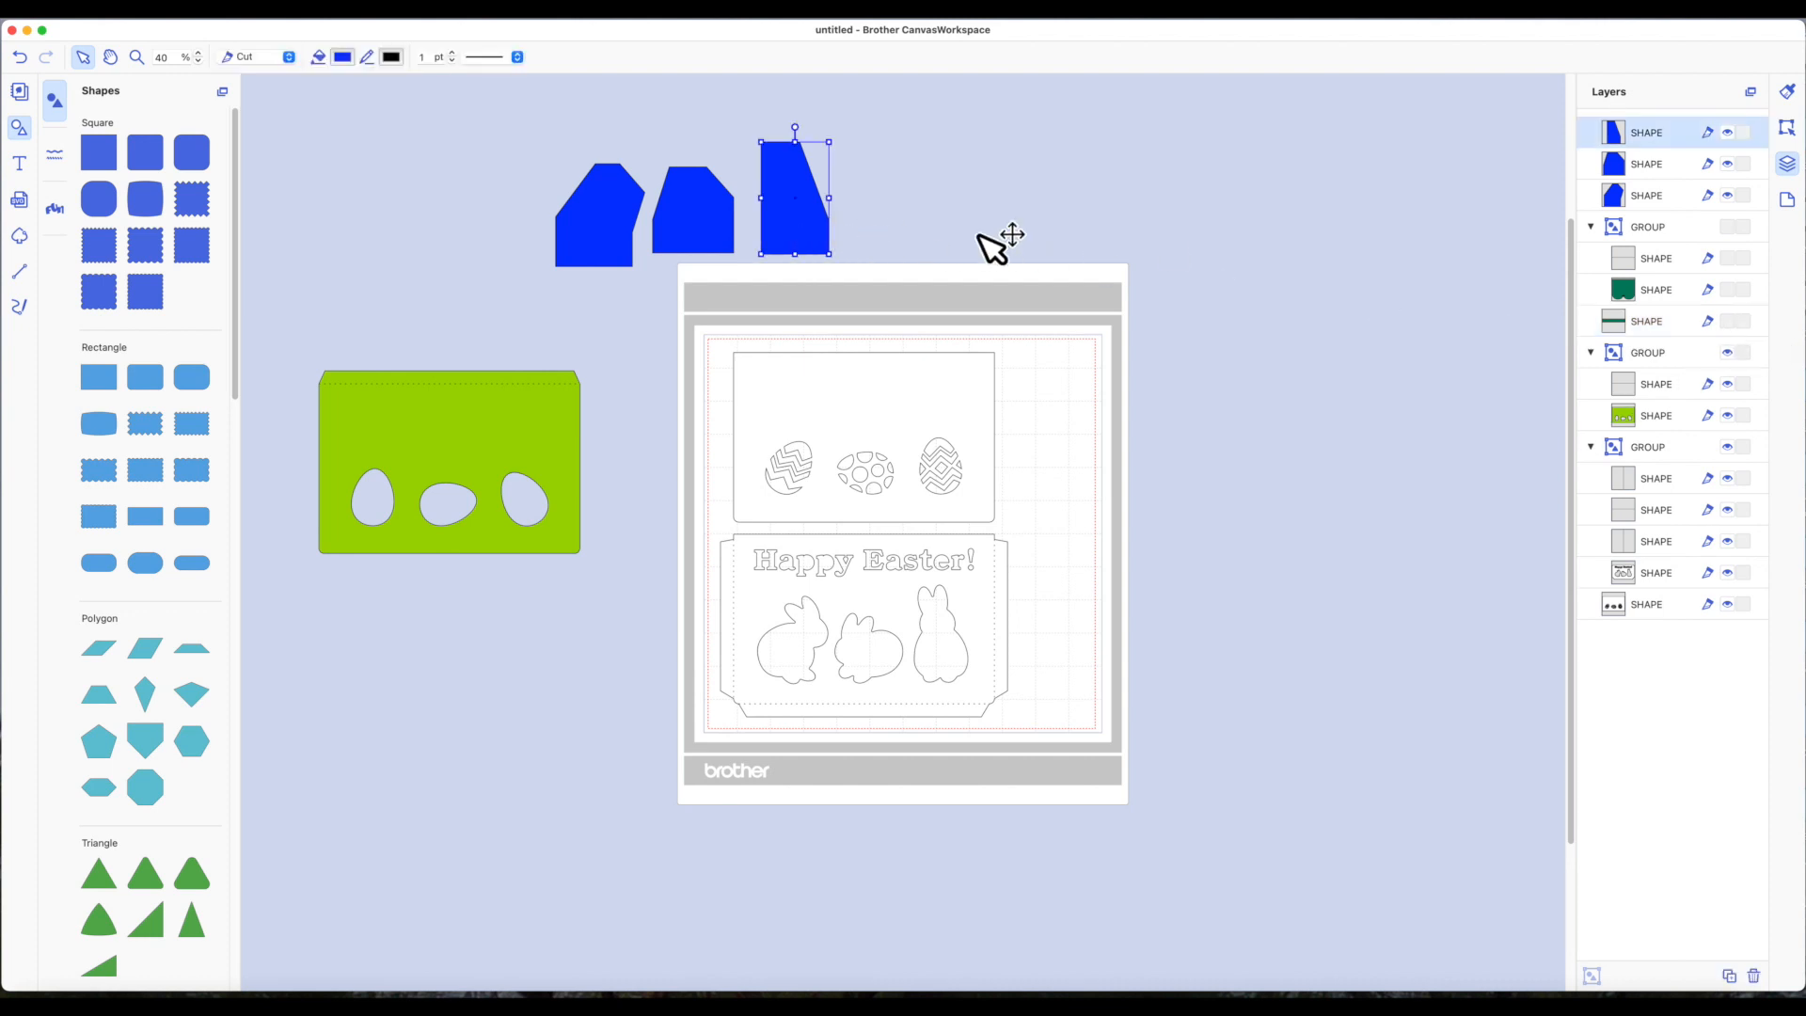
{"action": "left_click", "coordinate": [1726, 132]}
{"action": "left_click", "coordinate": [1727, 163]}
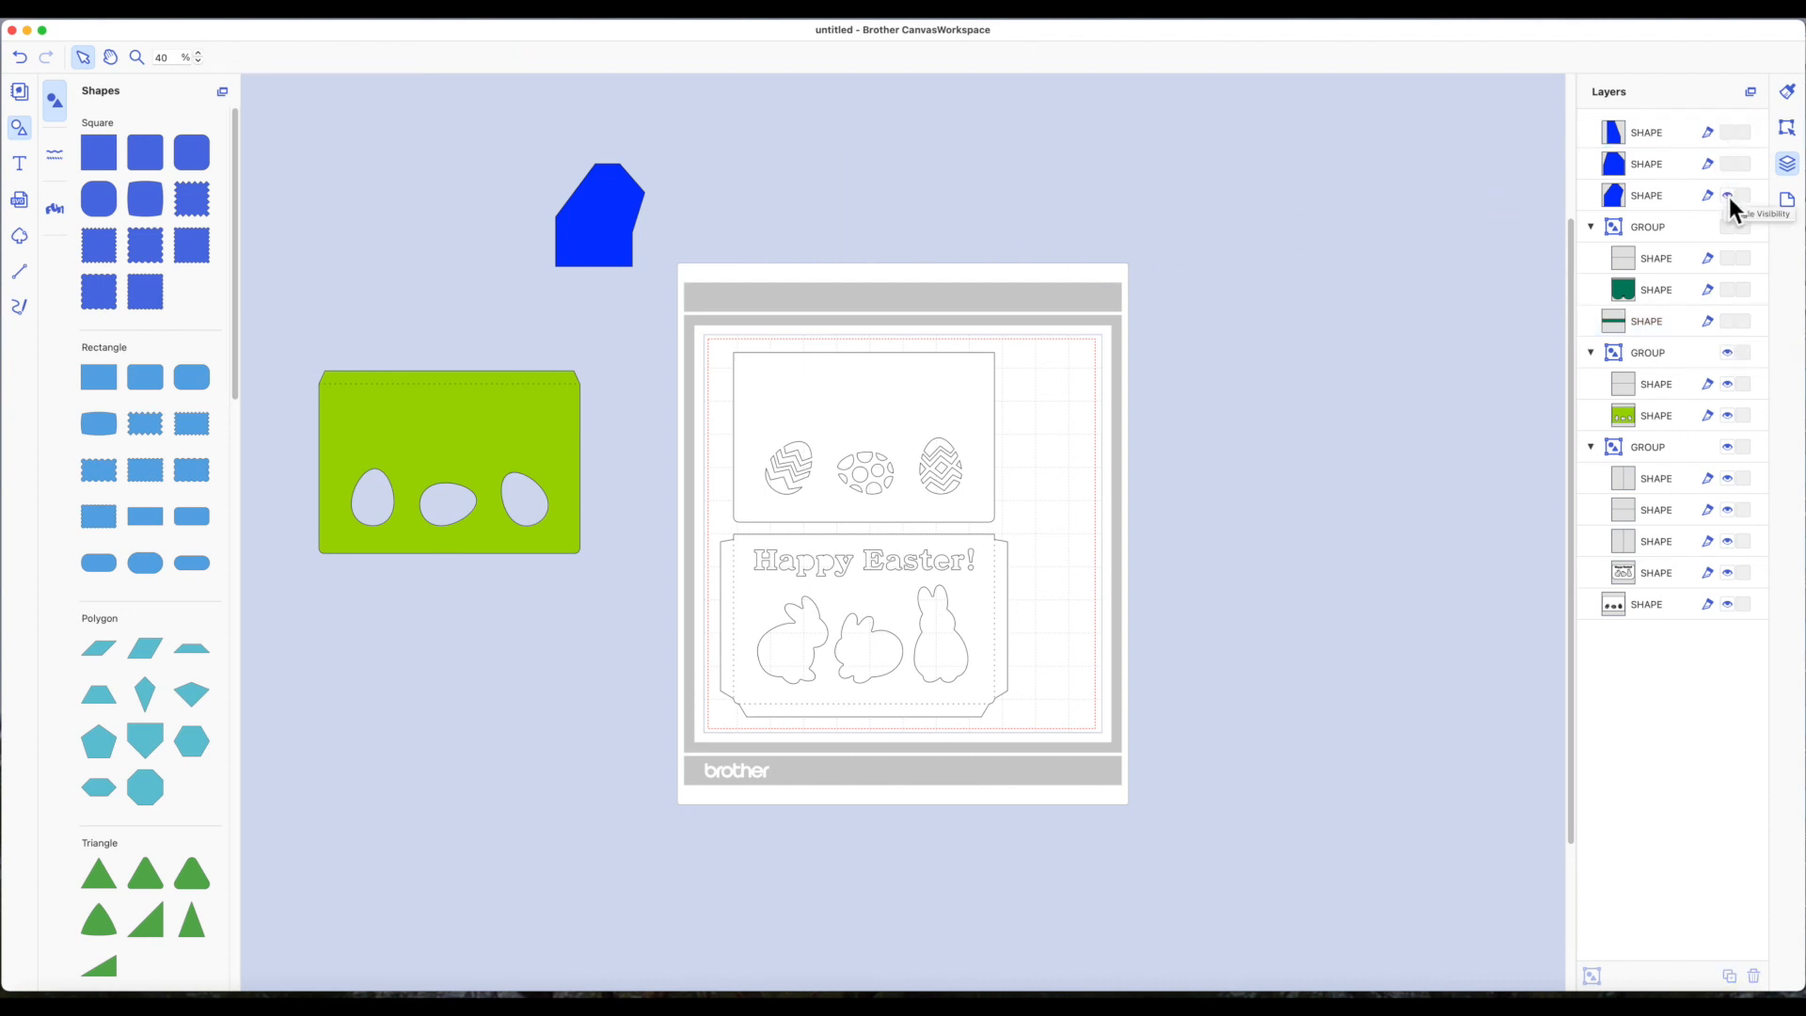
{"action": "left_click", "coordinate": [1727, 195]}
{"action": "left_click", "coordinate": [536, 415]}
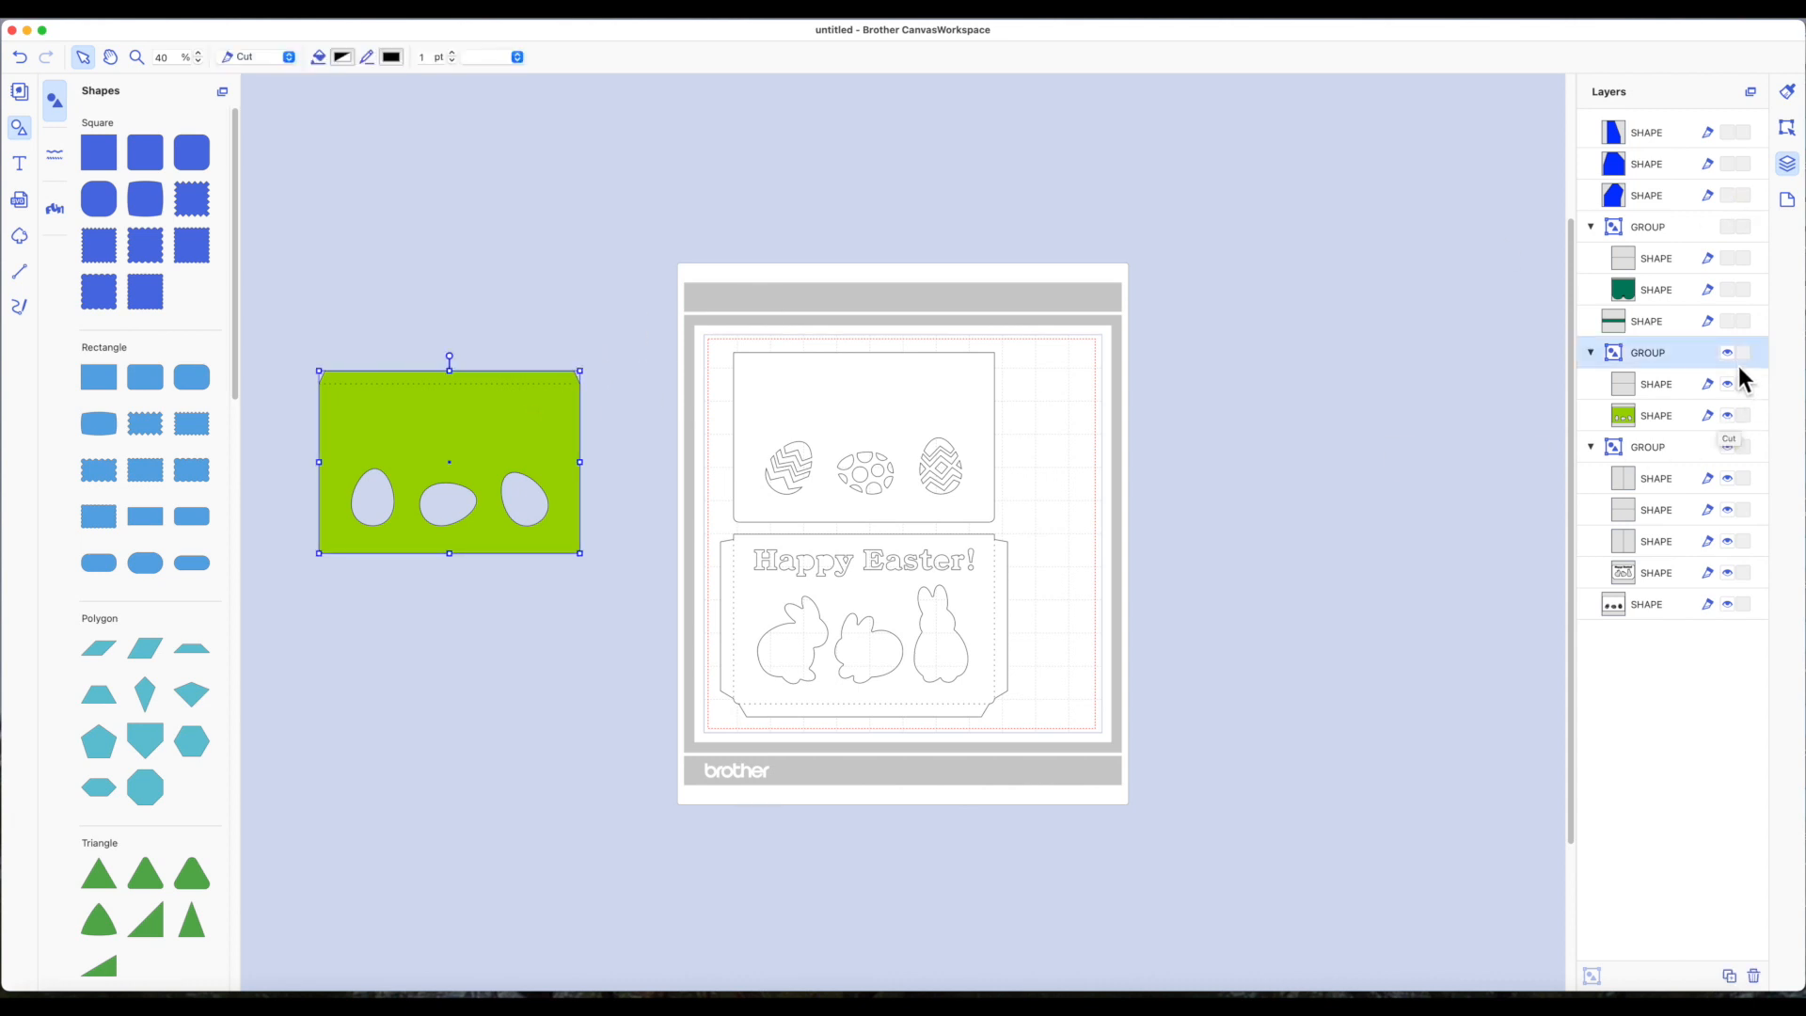
{"action": "left_click", "coordinate": [1727, 352]}
{"action": "scroll", "coordinate": [928, 424], "scroll_direction": "up", "scroll_amount": 1}
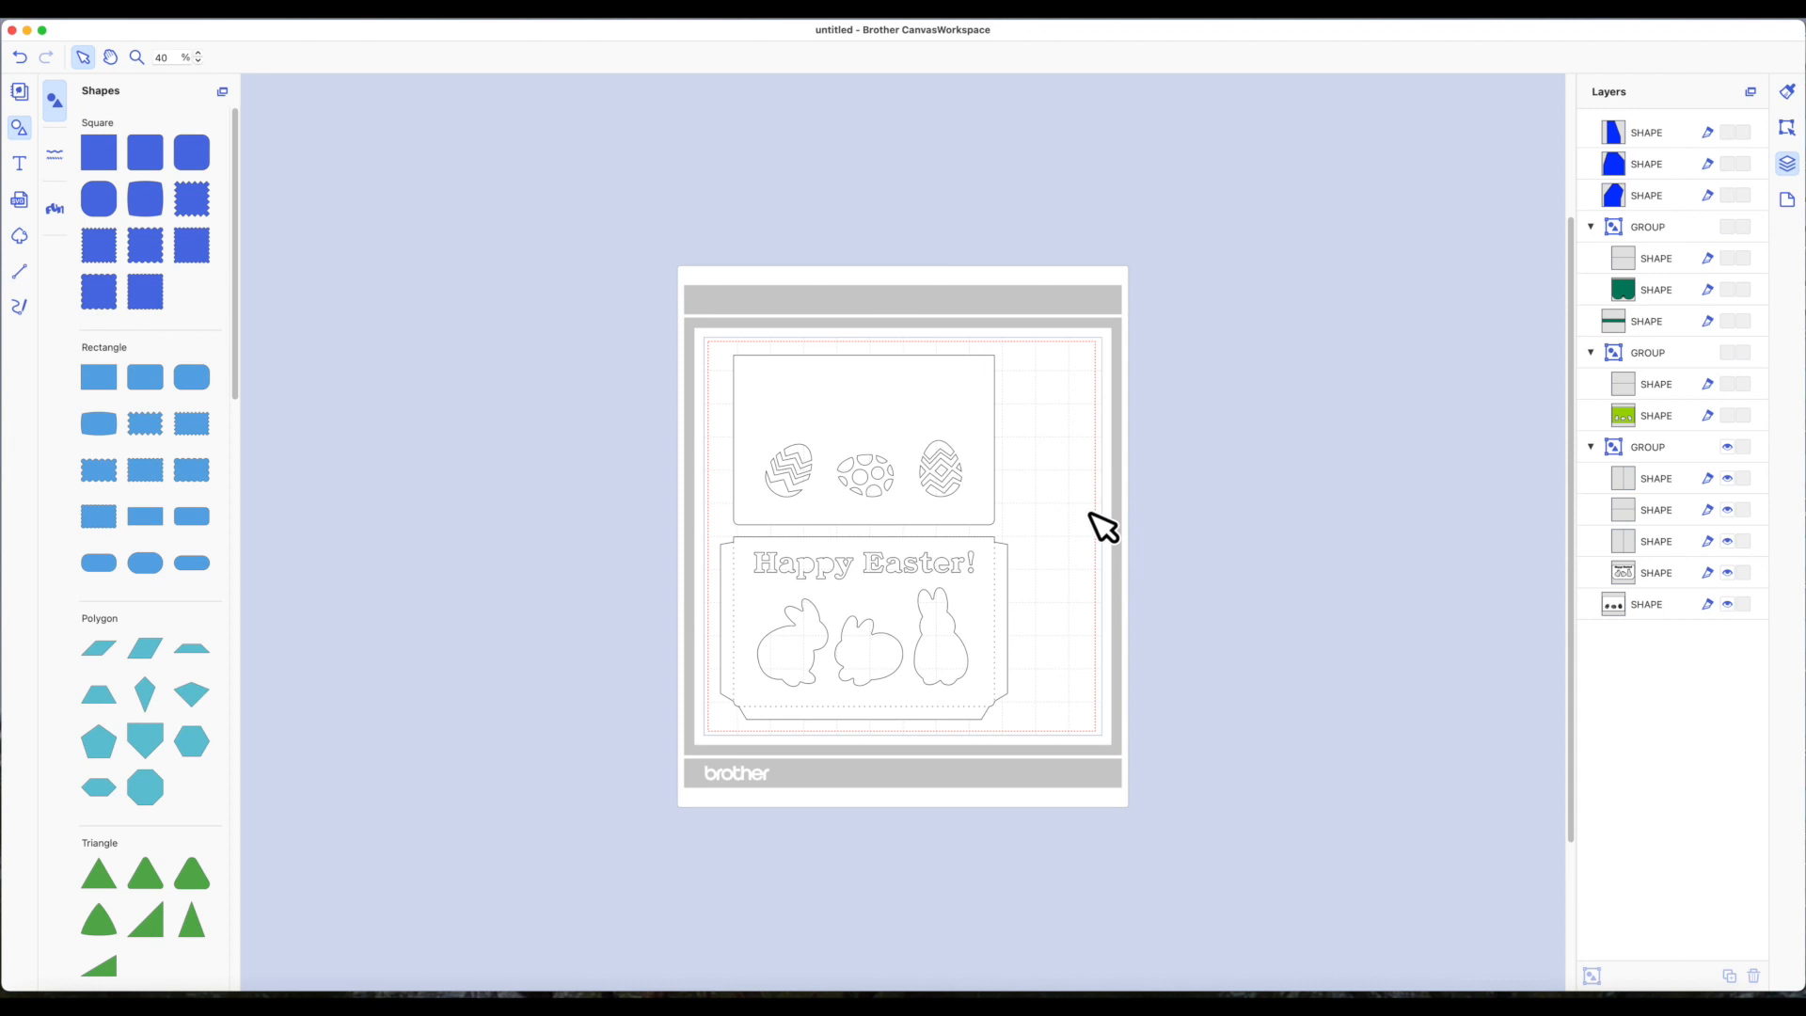
{"action": "scroll", "coordinate": [1063, 508], "scroll_direction": "down", "scroll_amount": 1}
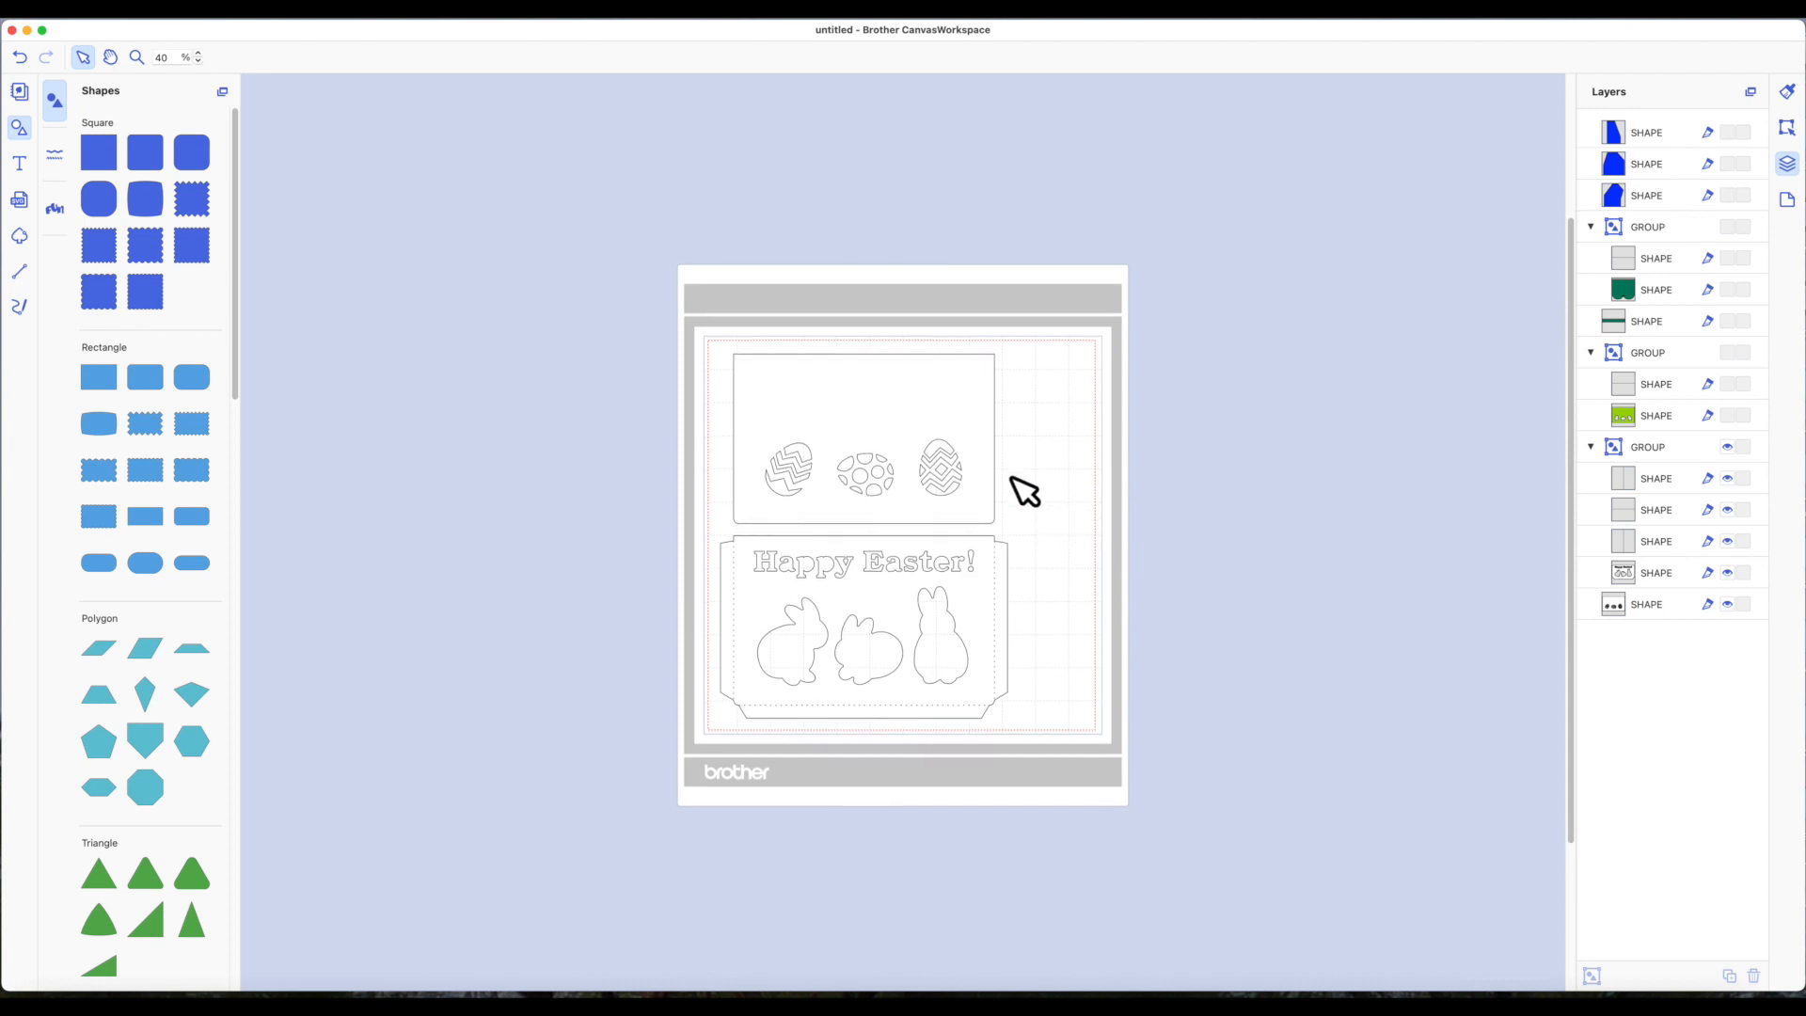
Transfer the egg panel and the Happy Easter bunny panel to the registered machine as an FCM file via the Internet.
{"action": "left_click", "coordinate": [133, 18]}
{"action": "left_click", "coordinate": [162, 167]}
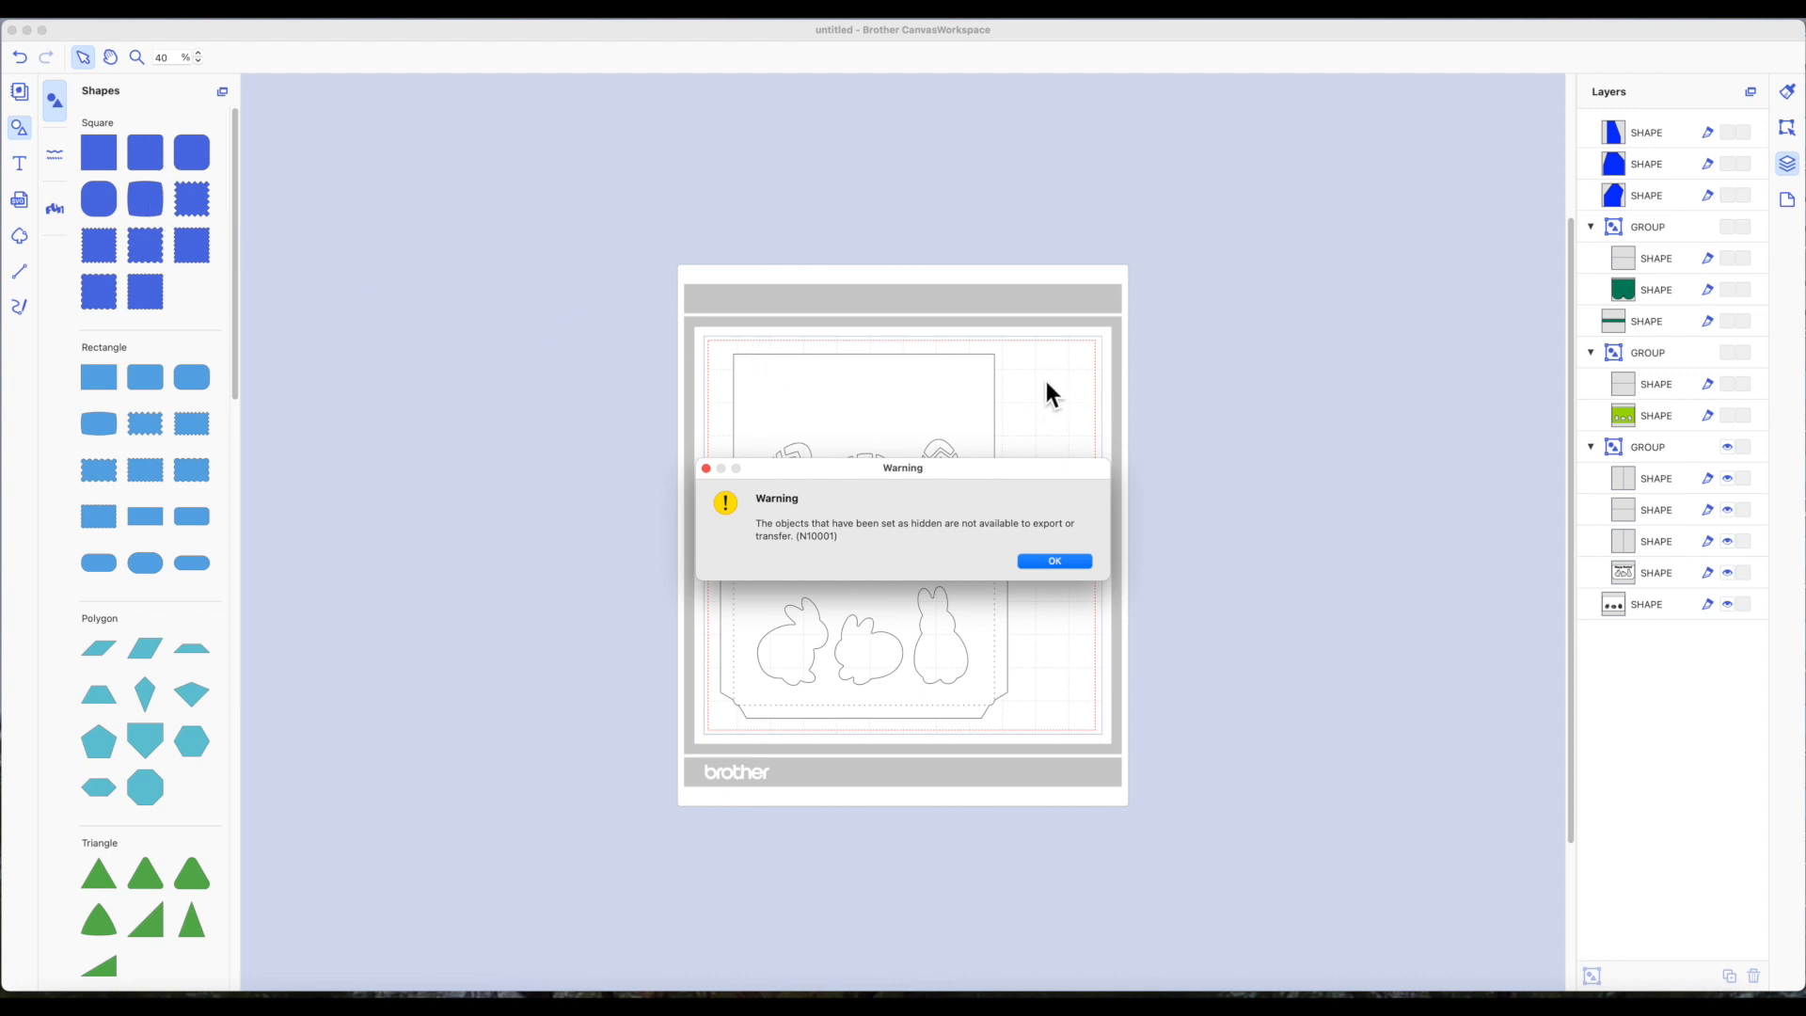
{"action": "left_click", "coordinate": [1057, 562]}
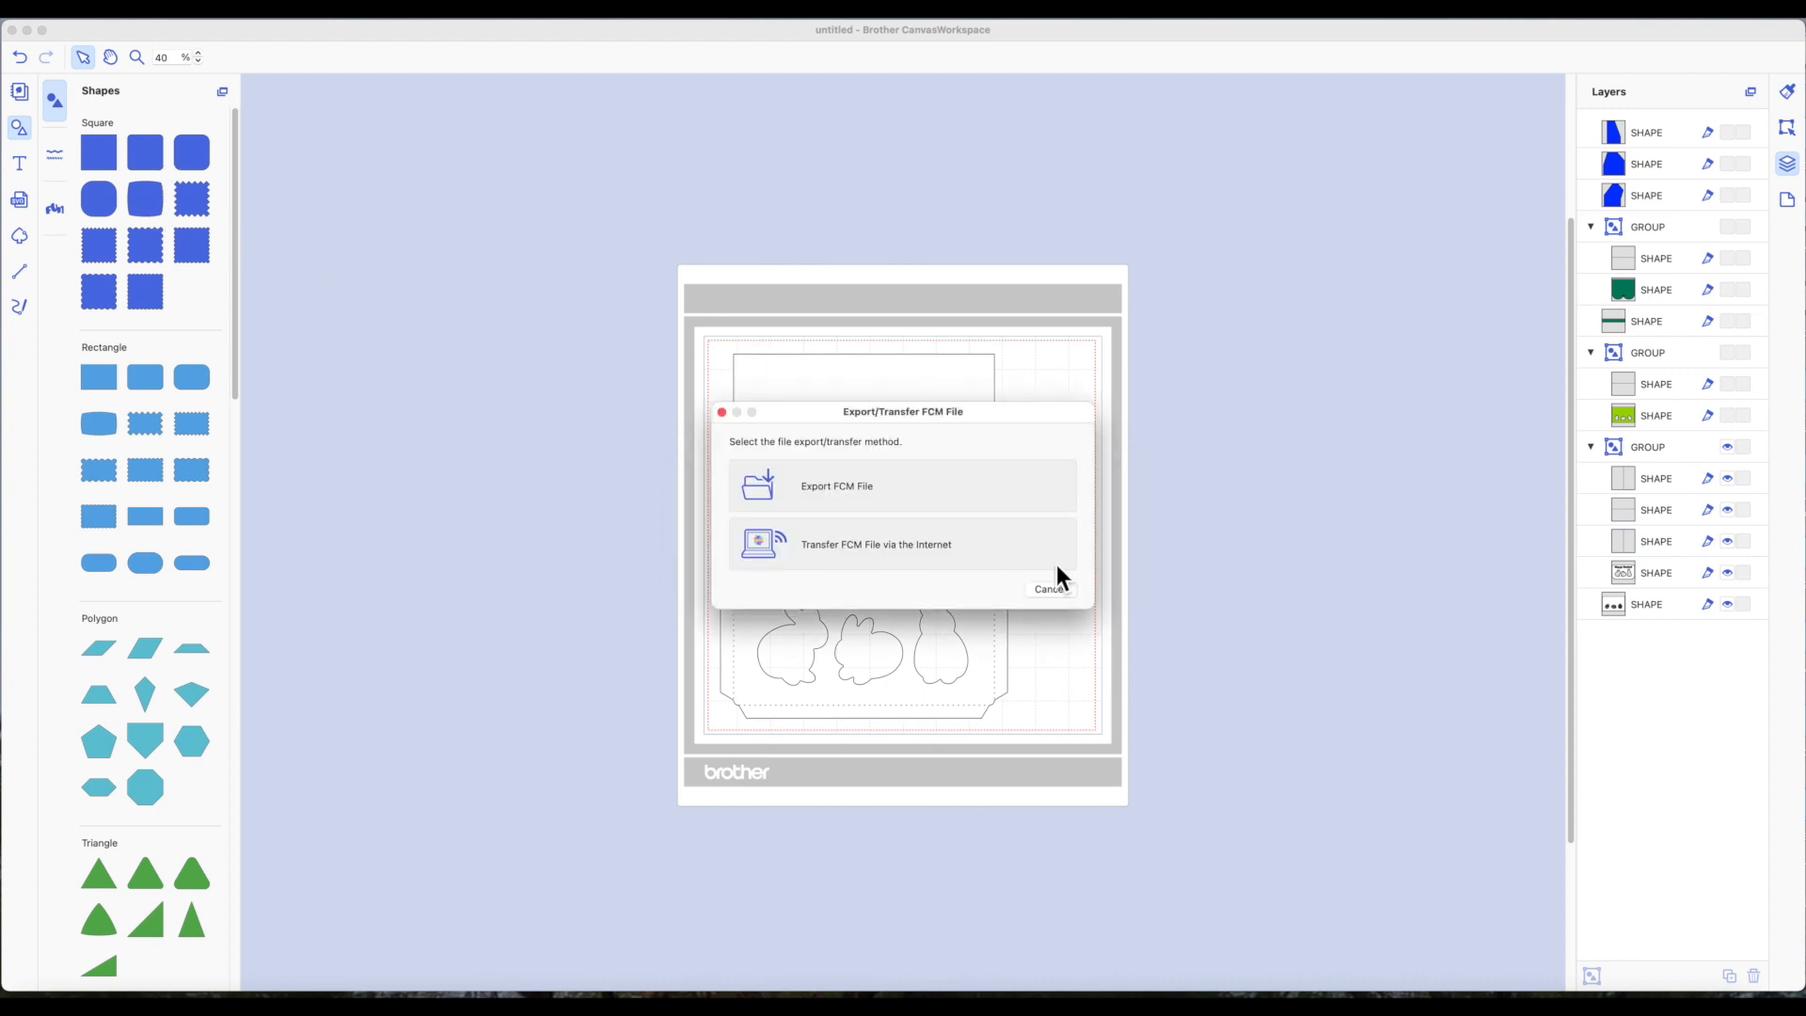
{"action": "left_click", "coordinate": [881, 549]}
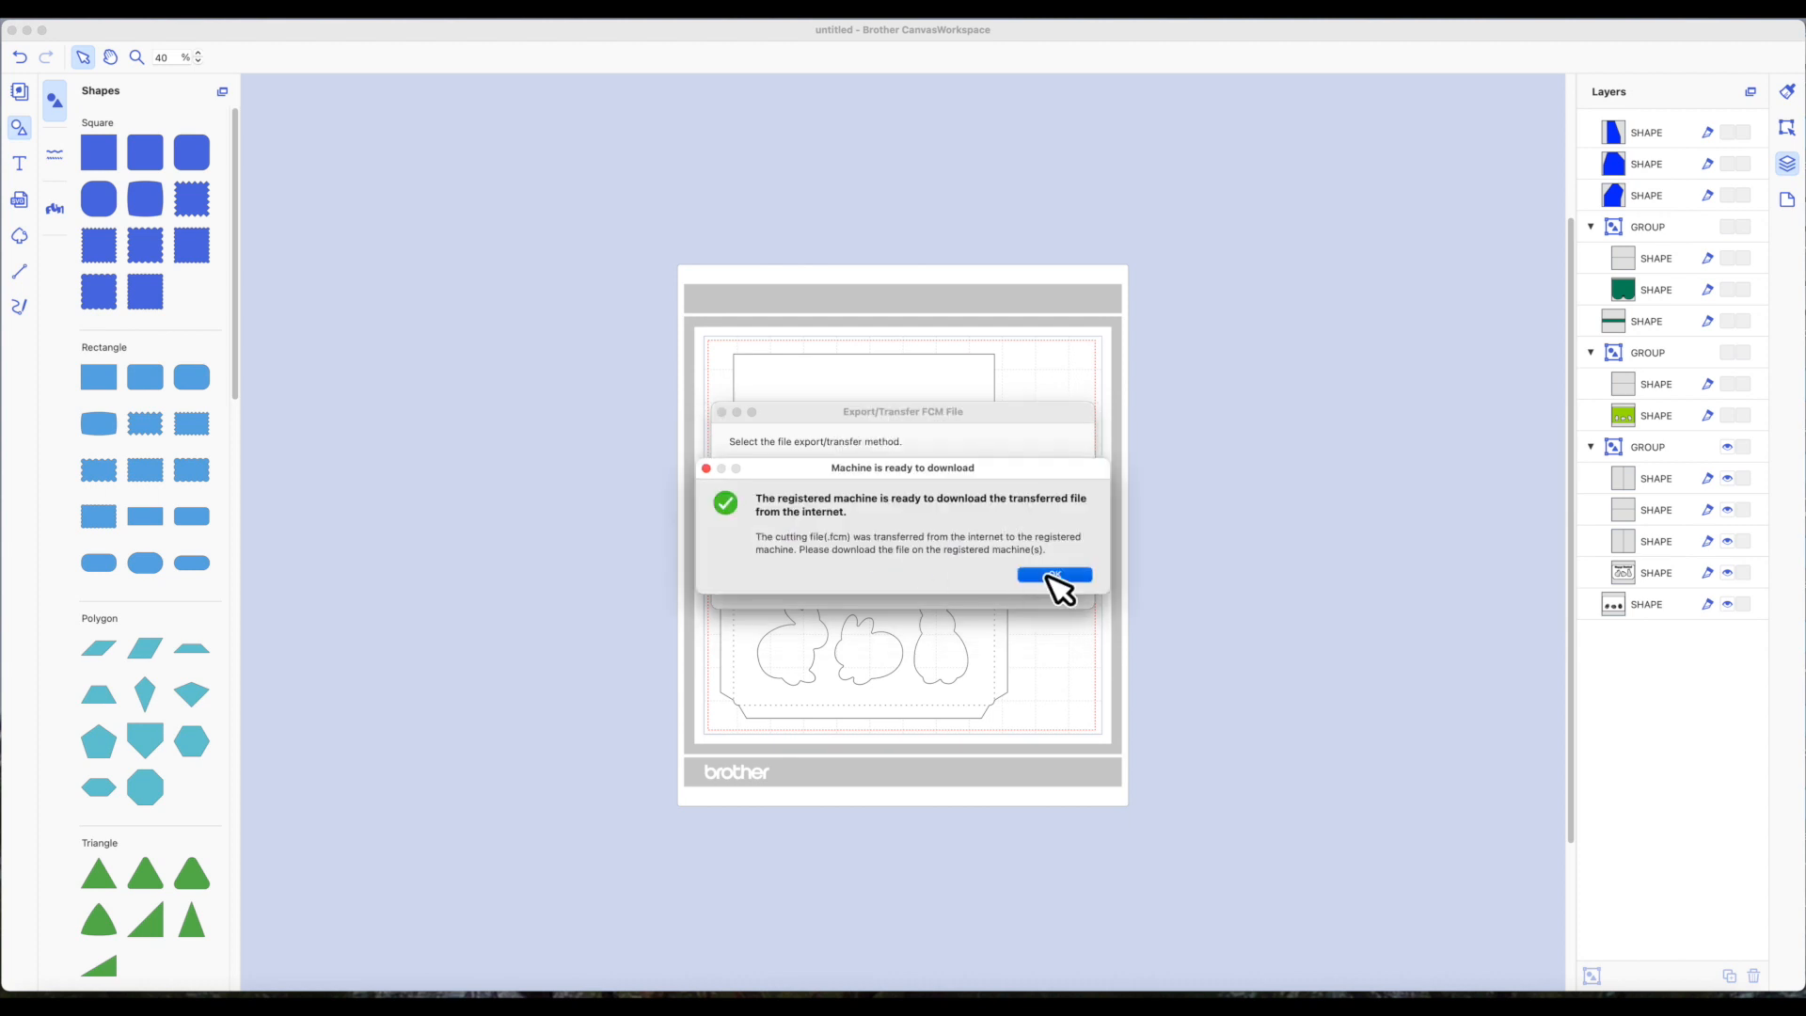
{"action": "left_click", "coordinate": [1054, 574]}
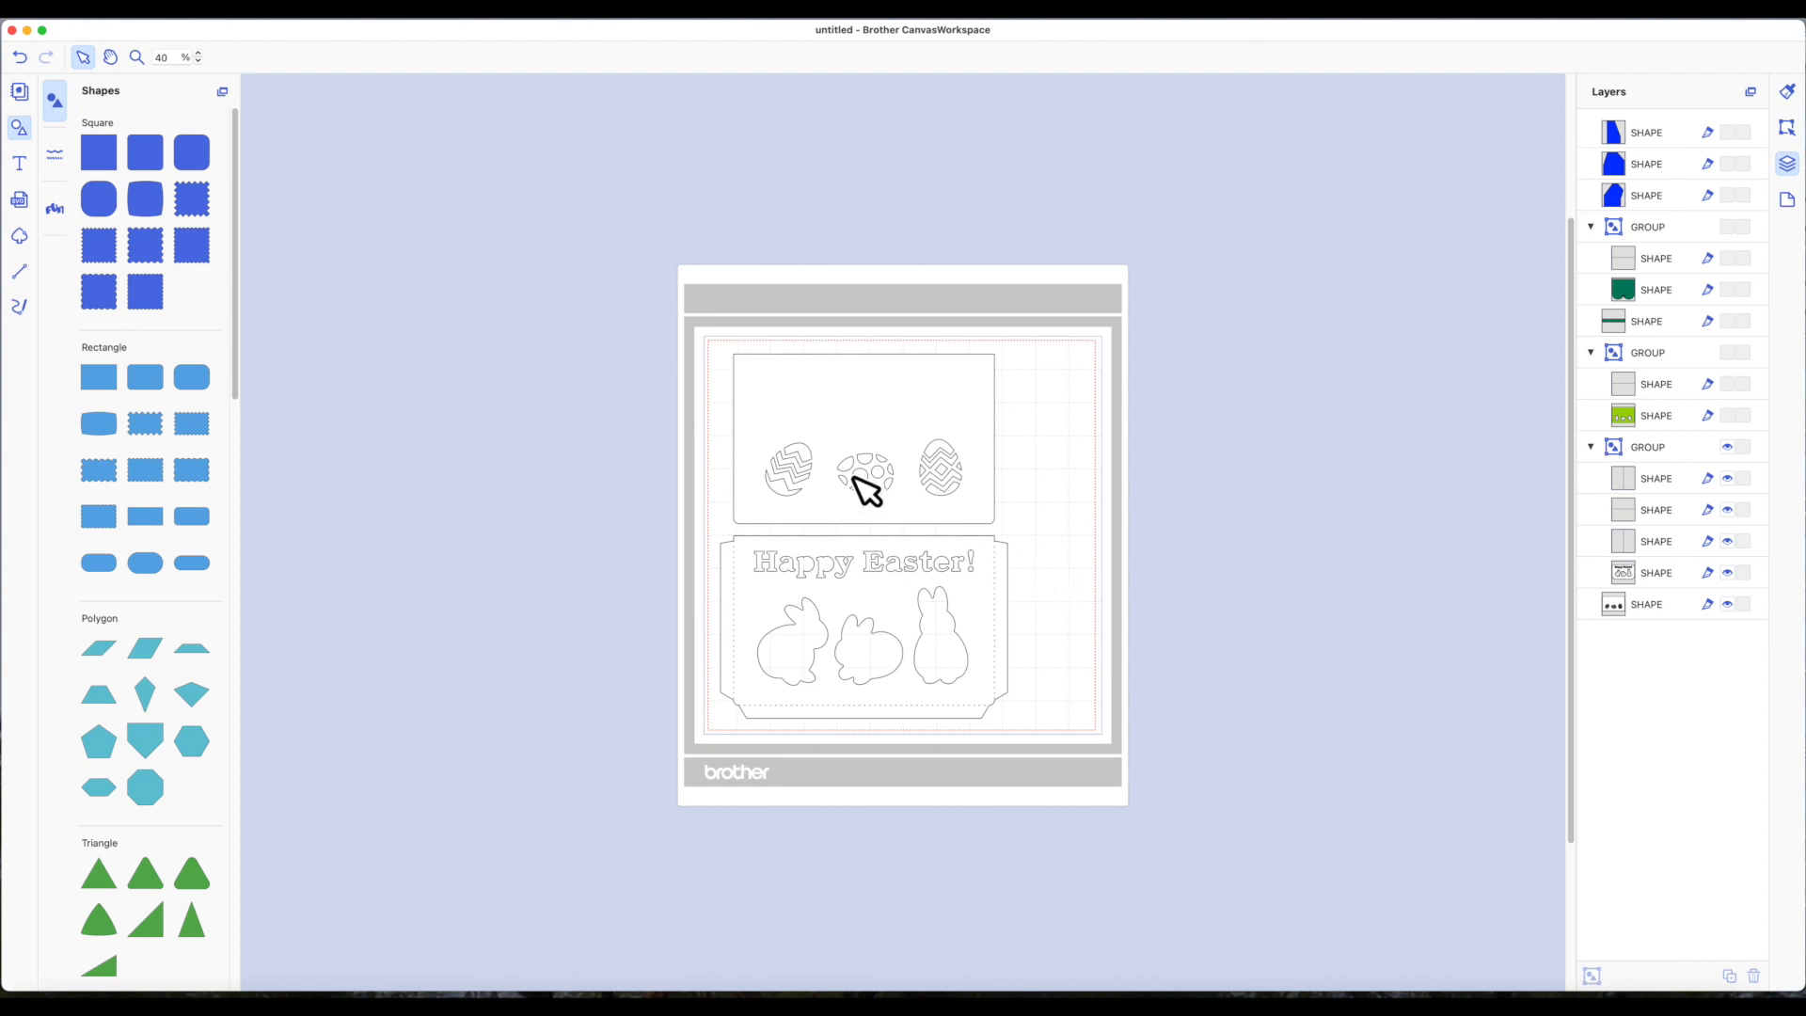
Hide the egg panel and the Happy Easter bunny panel group.
{"action": "left_click", "coordinate": [911, 422]}
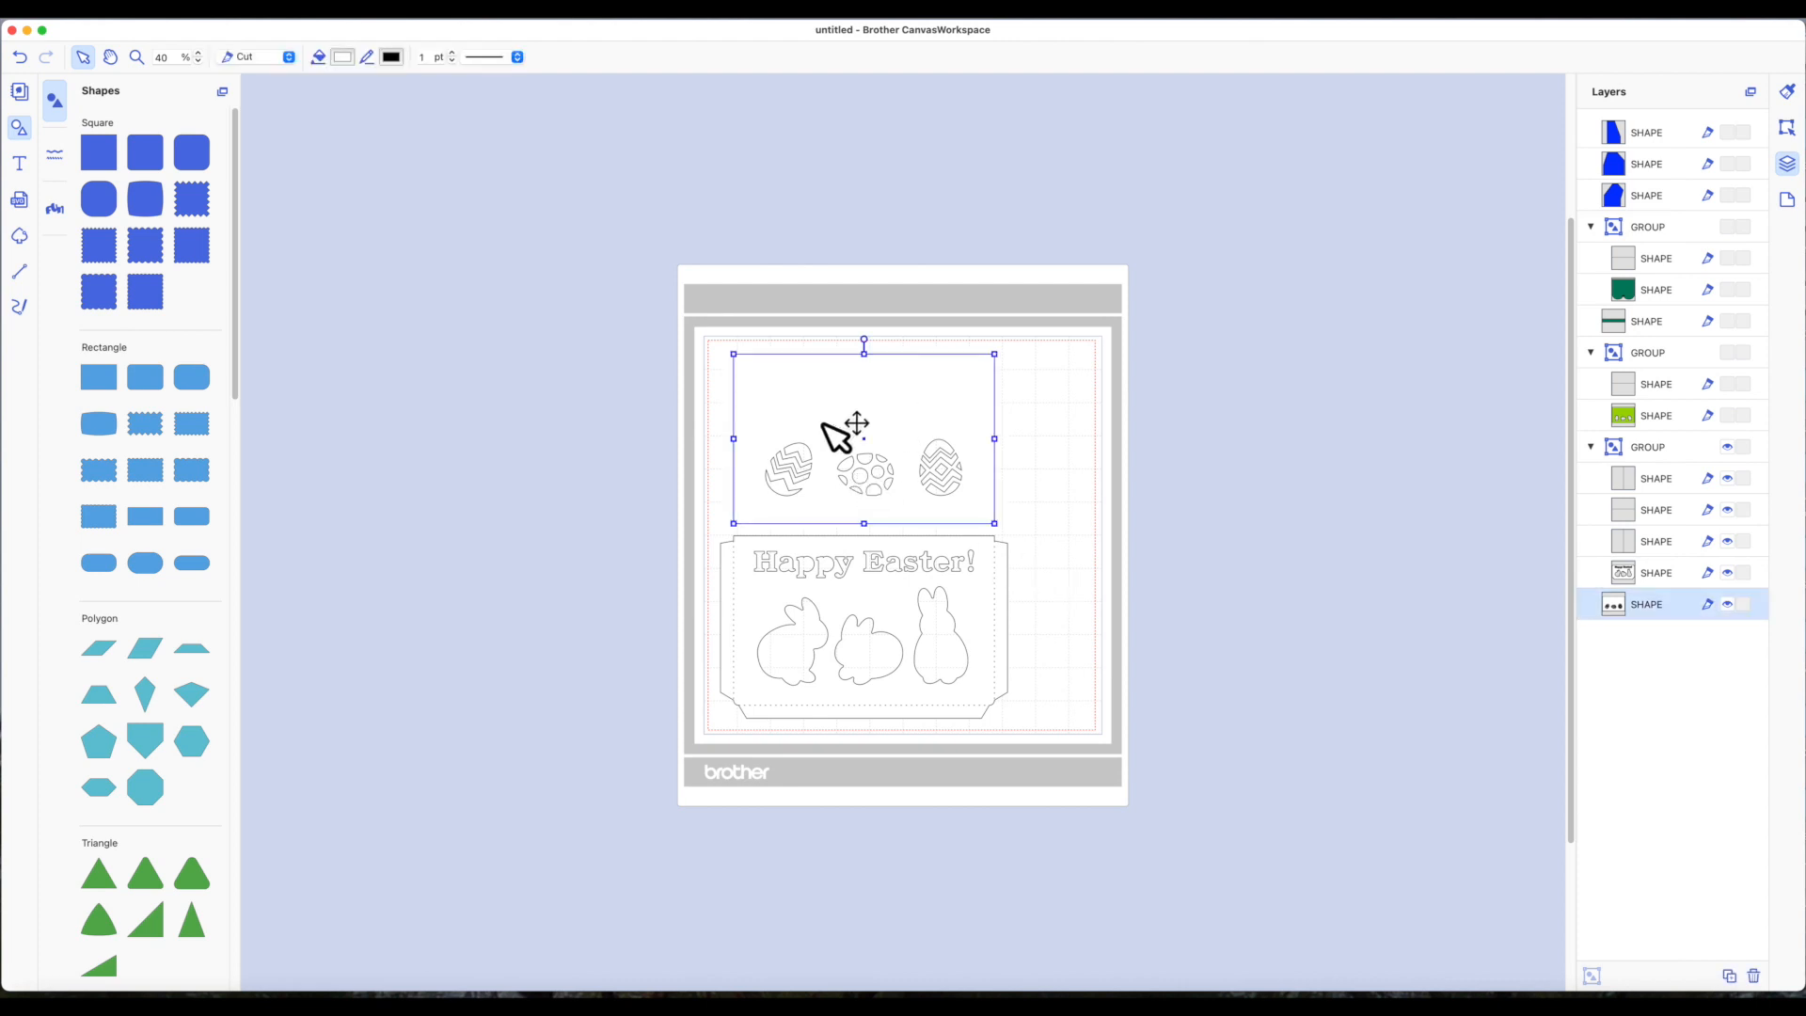
{"action": "left_click", "coordinate": [1728, 604]}
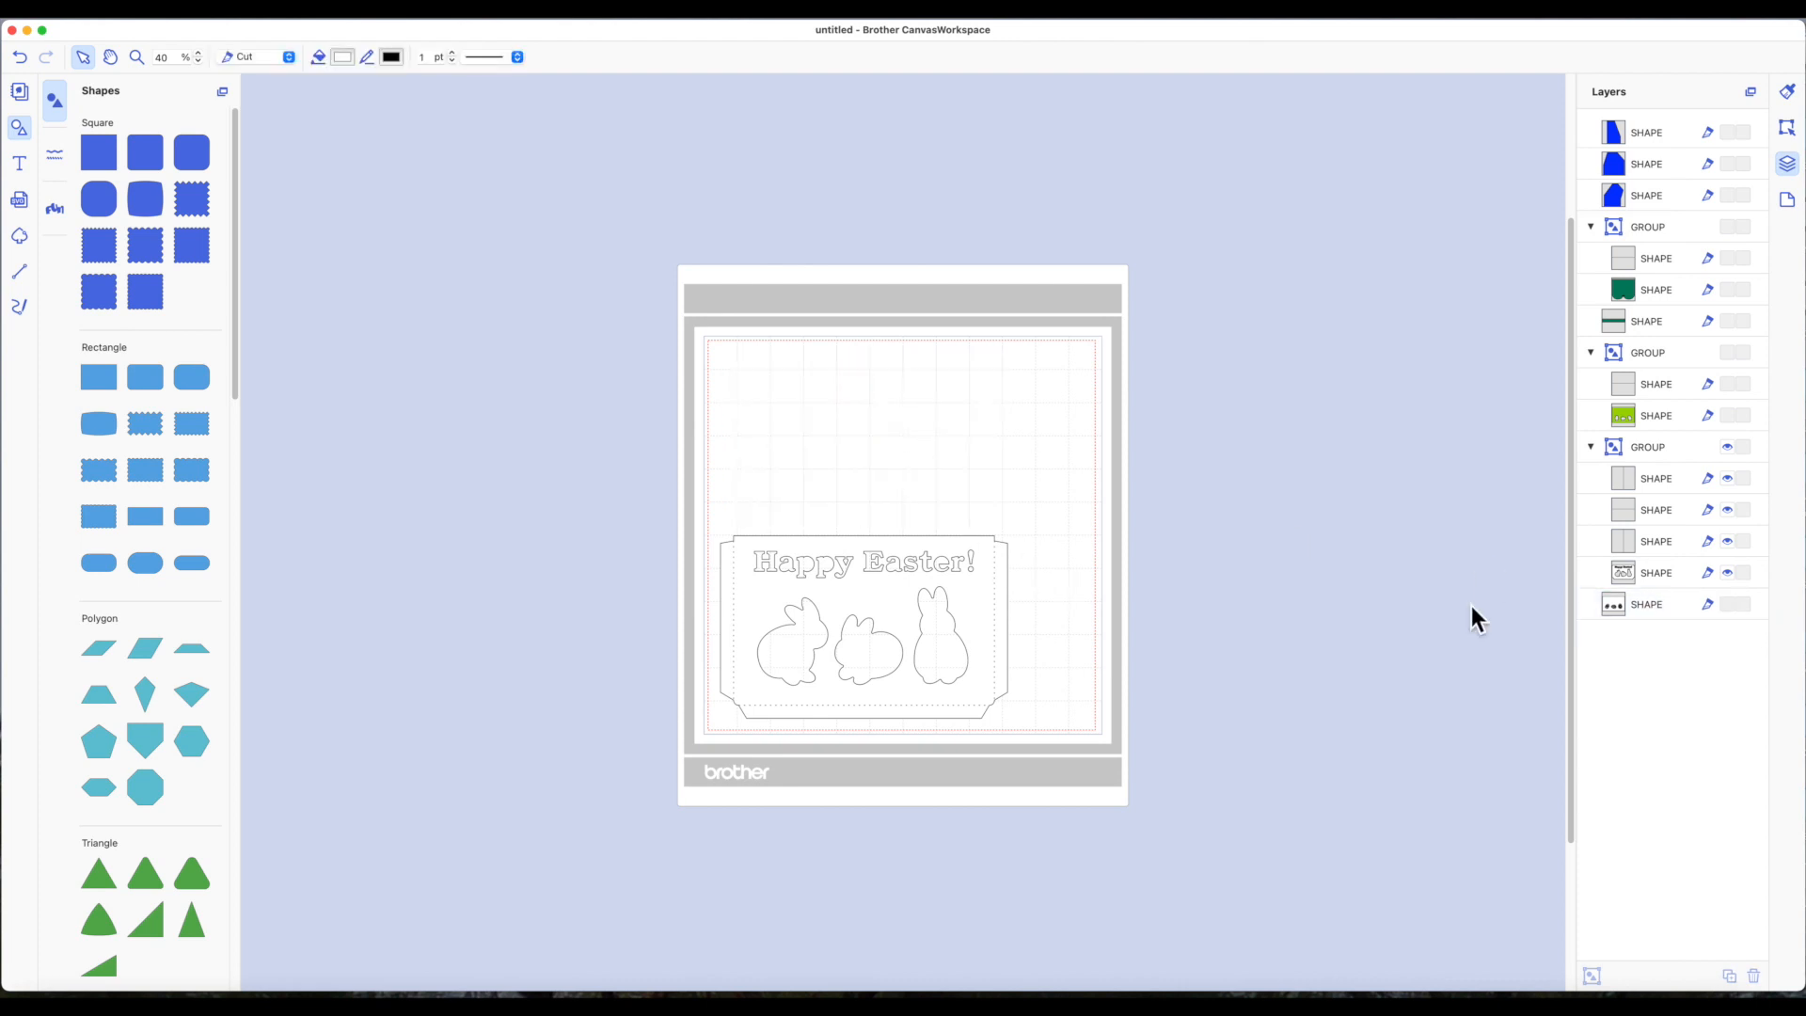
{"action": "left_click", "coordinate": [995, 587]}
{"action": "left_click", "coordinate": [1727, 447]}
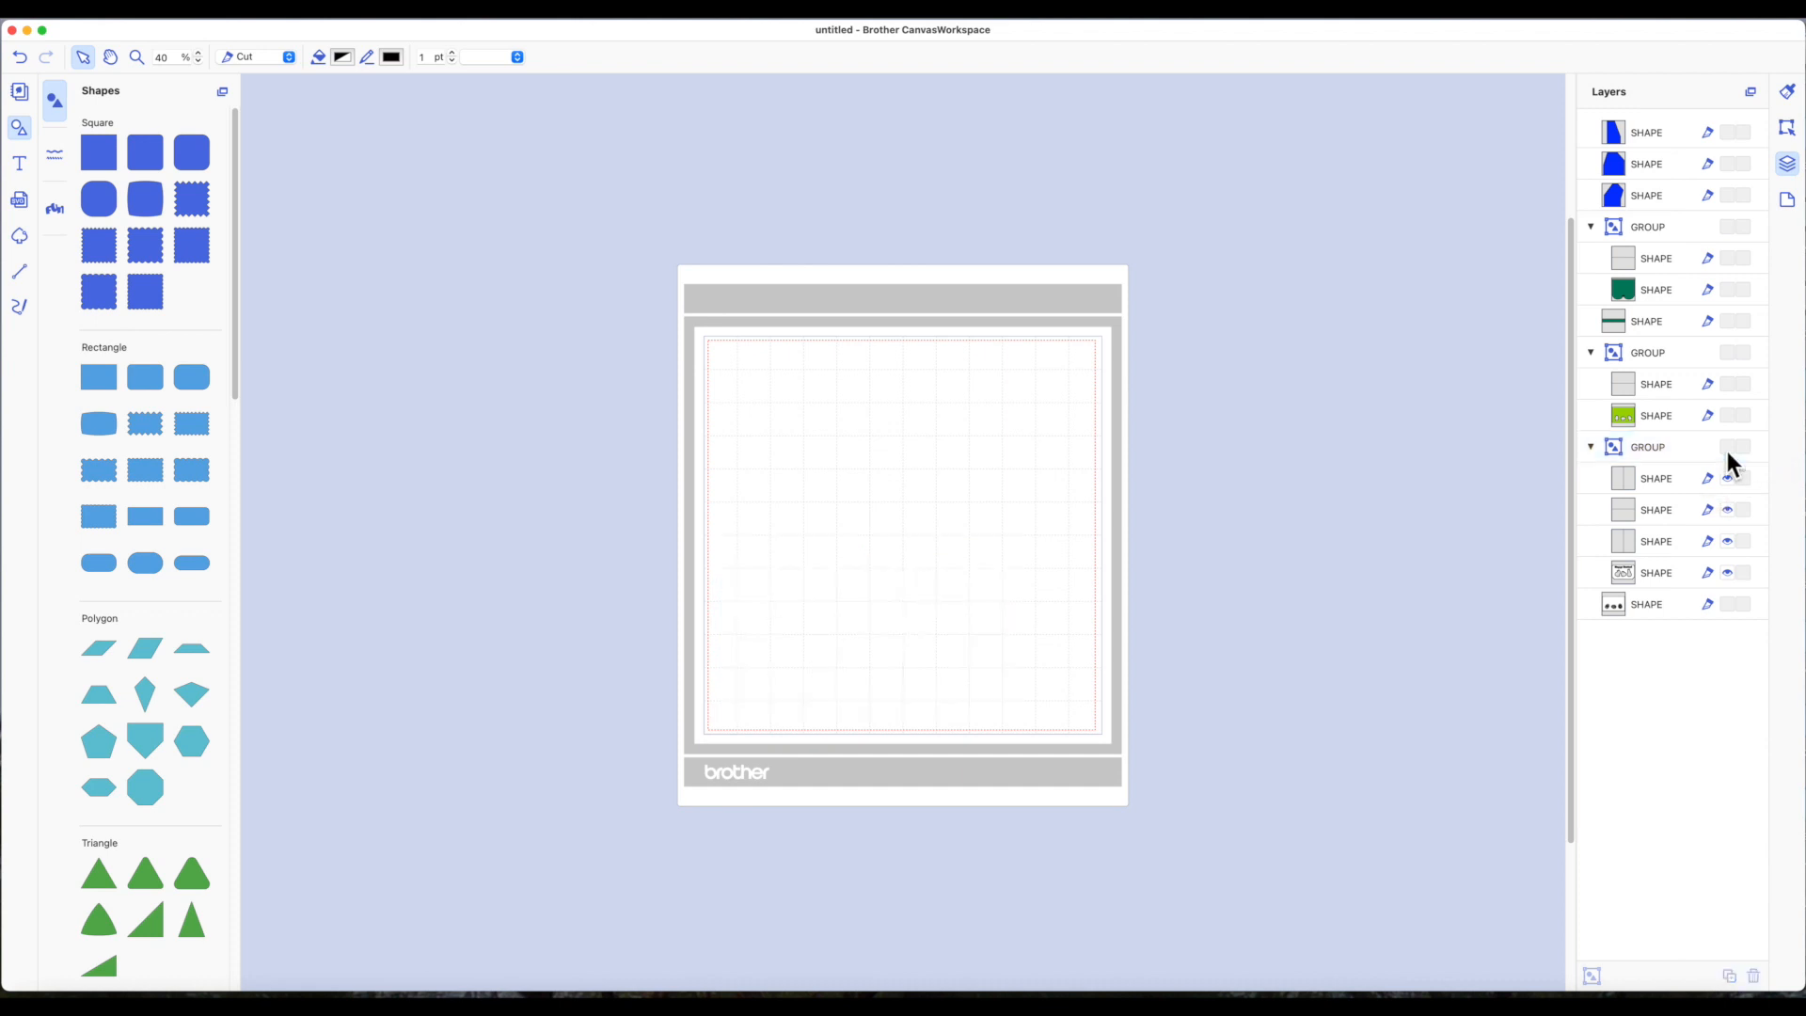
Show the three blue shapes and place them on the mat in its upper-left, upper-right and lower-left corners.
{"action": "left_click", "coordinate": [1727, 133]}
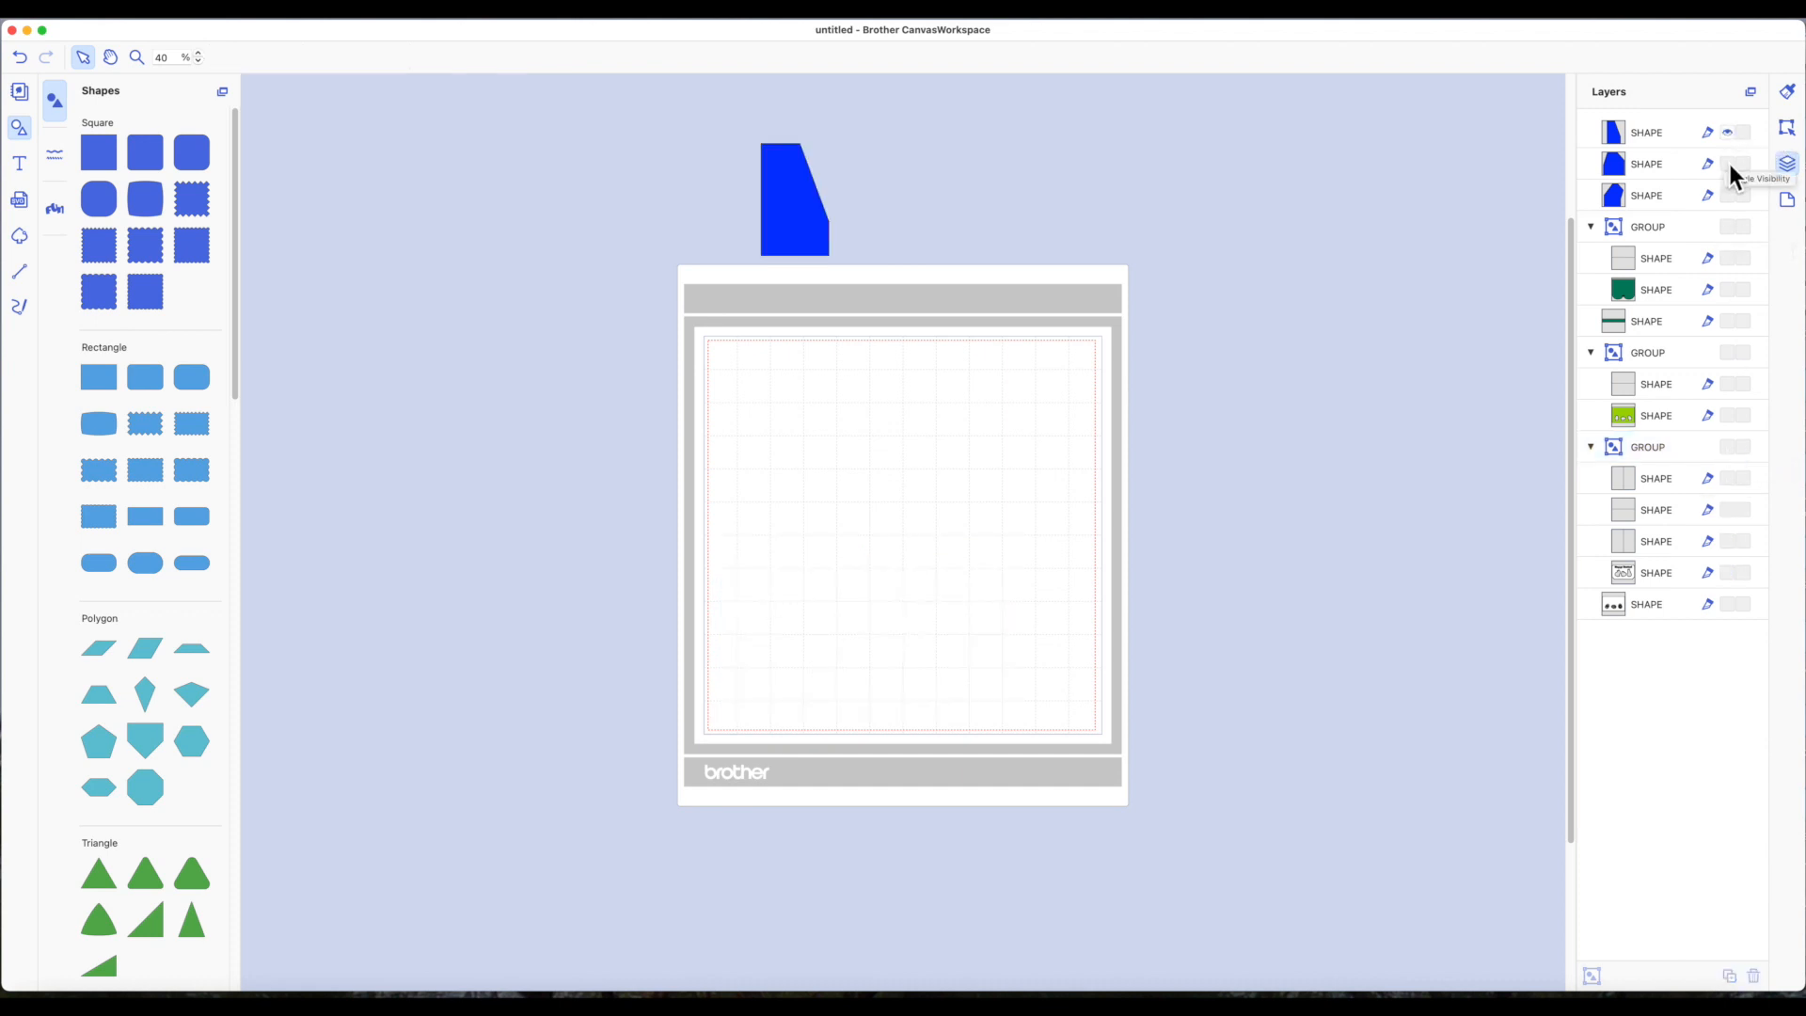
{"action": "left_click", "coordinate": [1727, 163]}
{"action": "left_click", "coordinate": [1728, 194]}
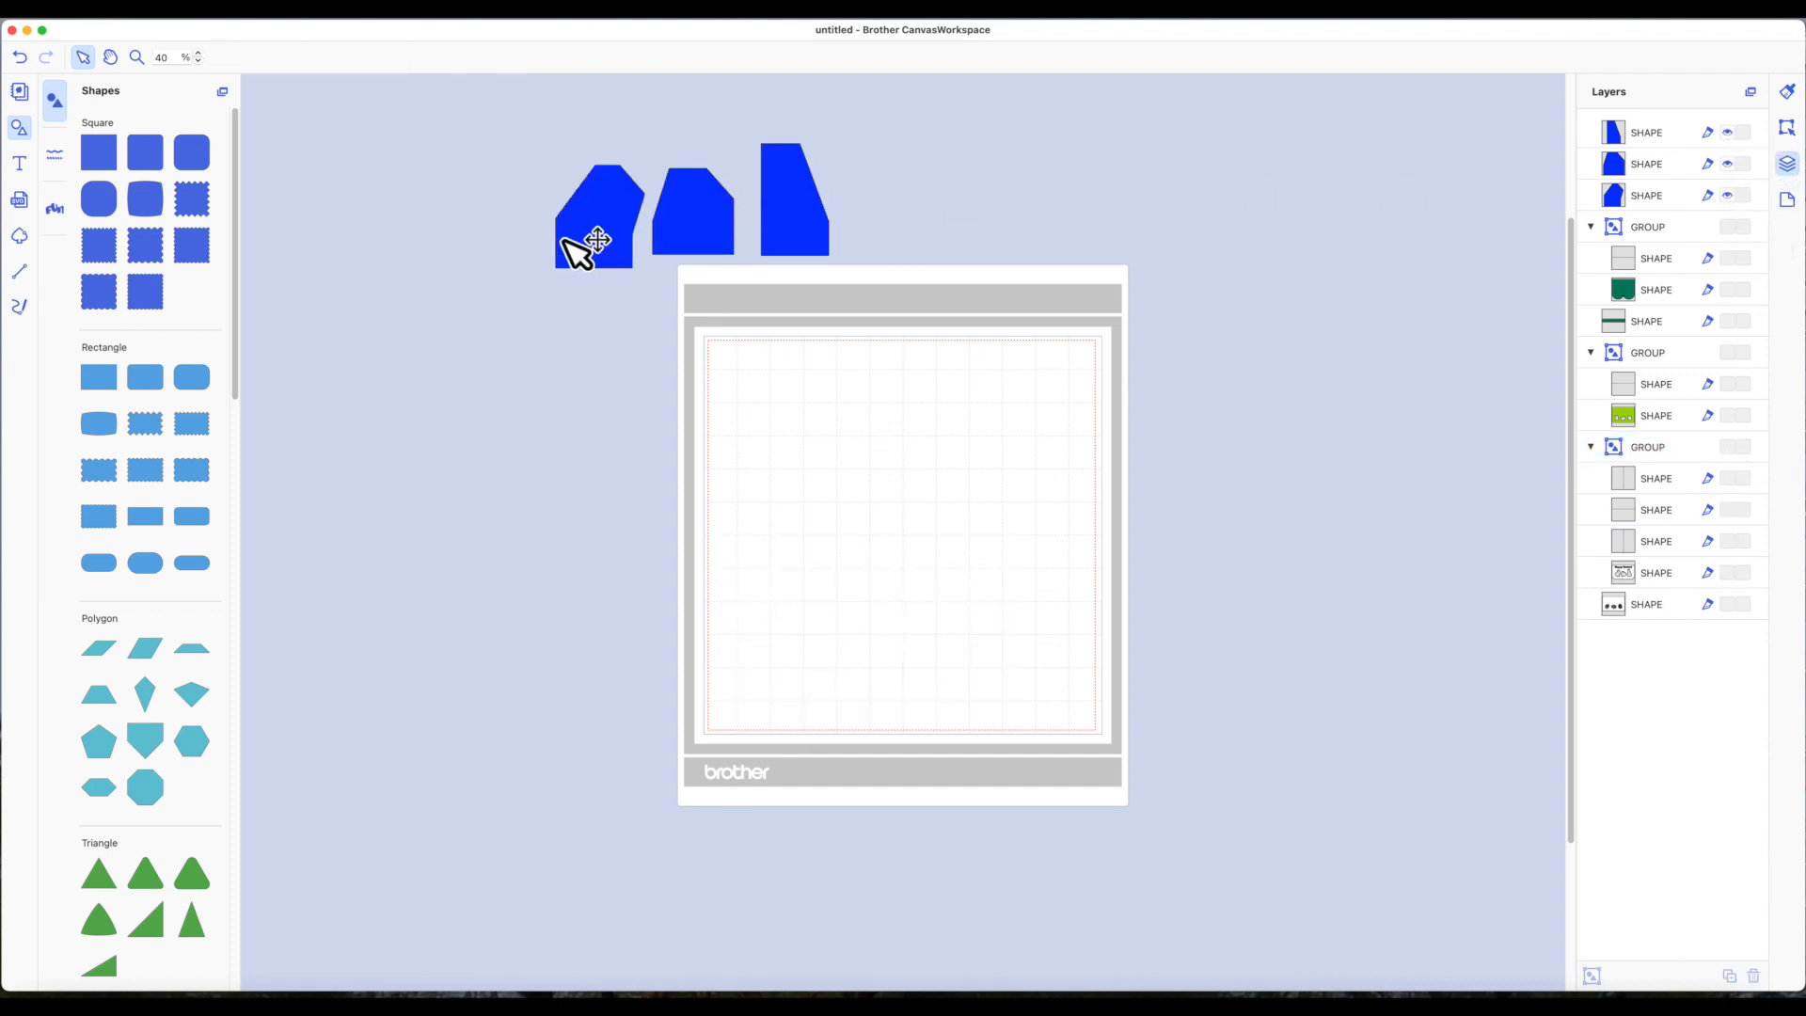
{"action": "left_click", "coordinate": [604, 235]}
{"action": "left_click_drag", "start_coordinate": [669, 323], "coordinate": [755, 406]}
{"action": "left_click_drag", "start_coordinate": [803, 229], "coordinate": [1061, 433]}
{"action": "left_click_drag", "start_coordinate": [710, 230], "coordinate": [752, 689]}
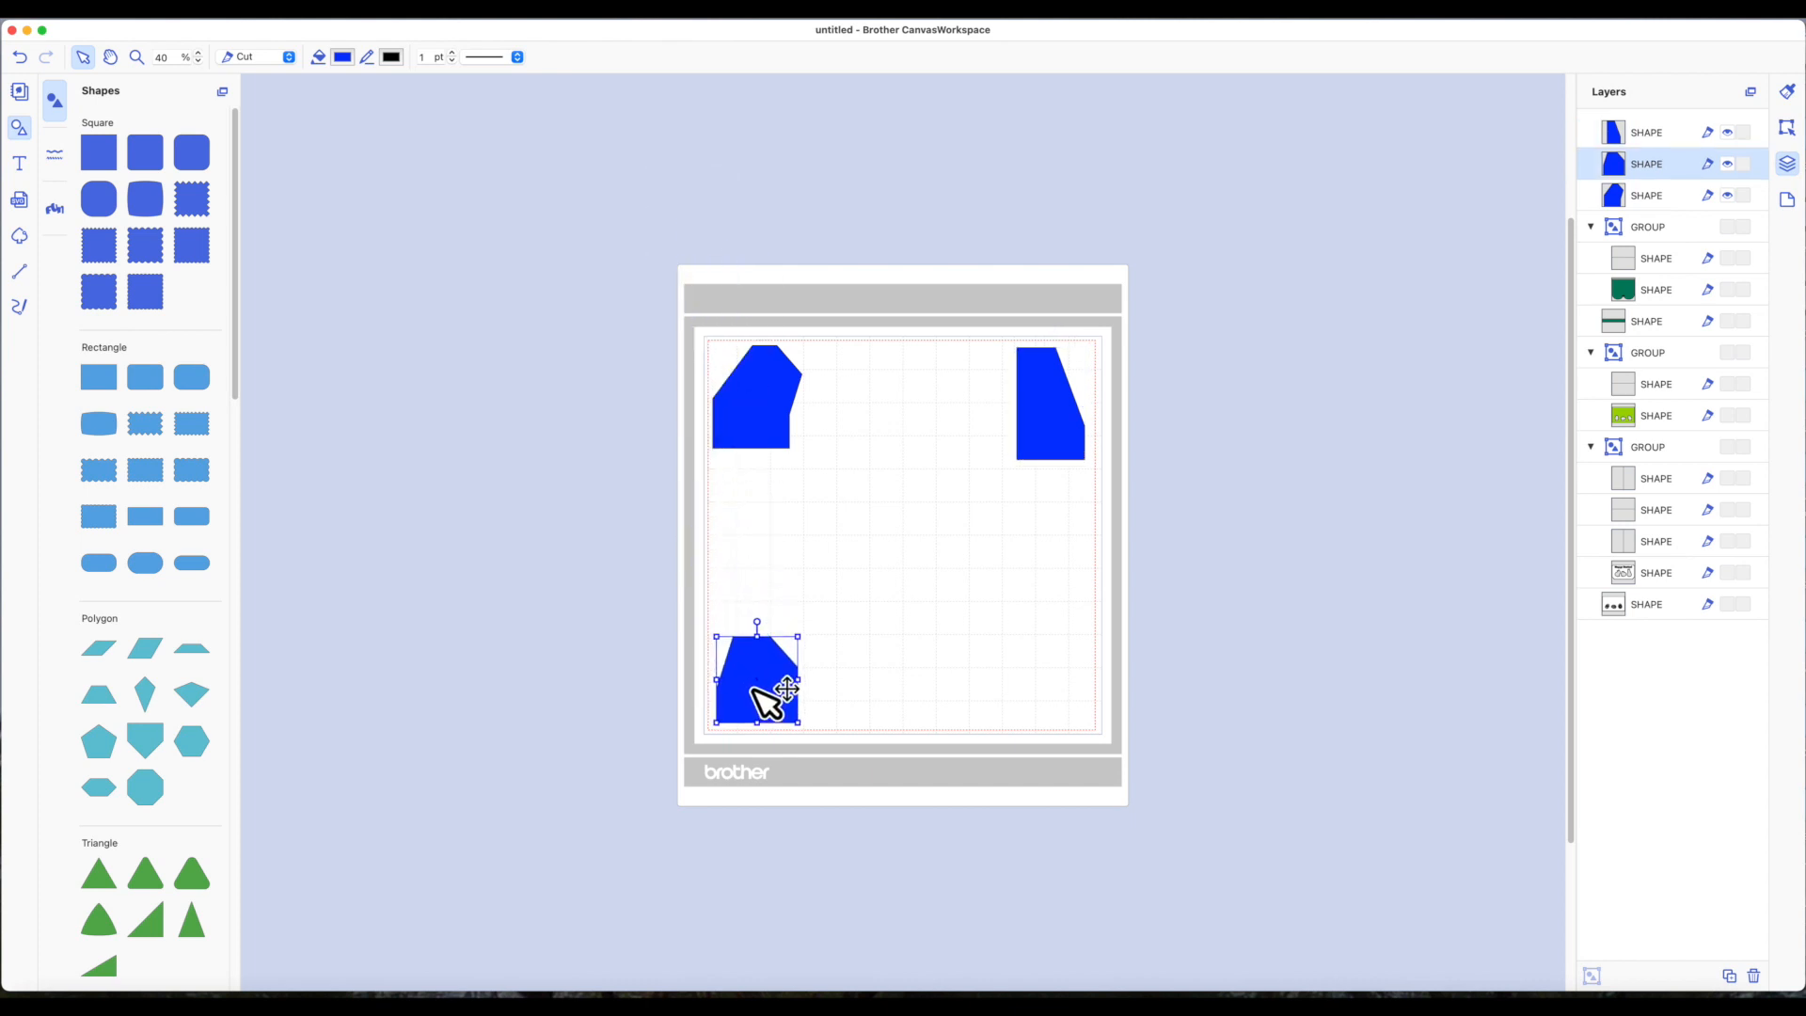
Transfer the three blue shapes to the registered machine as an FCM file via the Internet.
{"action": "left_click", "coordinate": [134, 15]}
{"action": "left_click", "coordinate": [183, 166]}
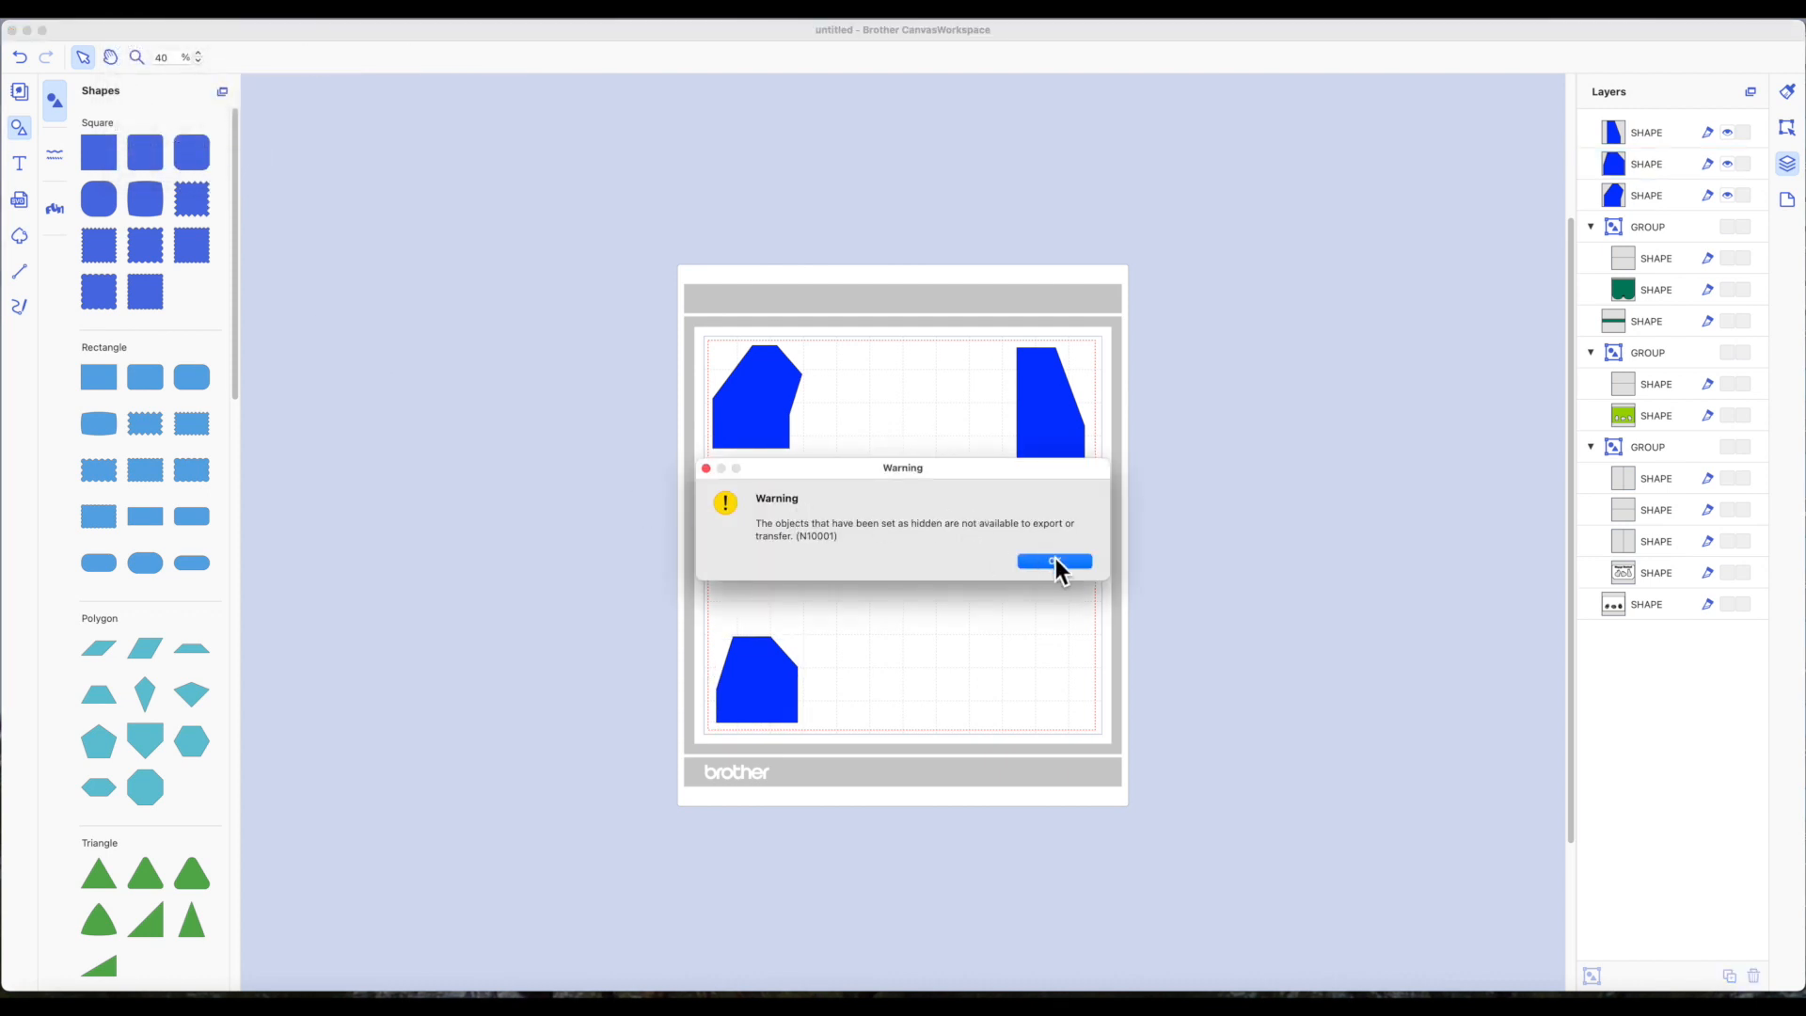
{"action": "left_click", "coordinate": [1055, 563]}
{"action": "left_click", "coordinate": [899, 551]}
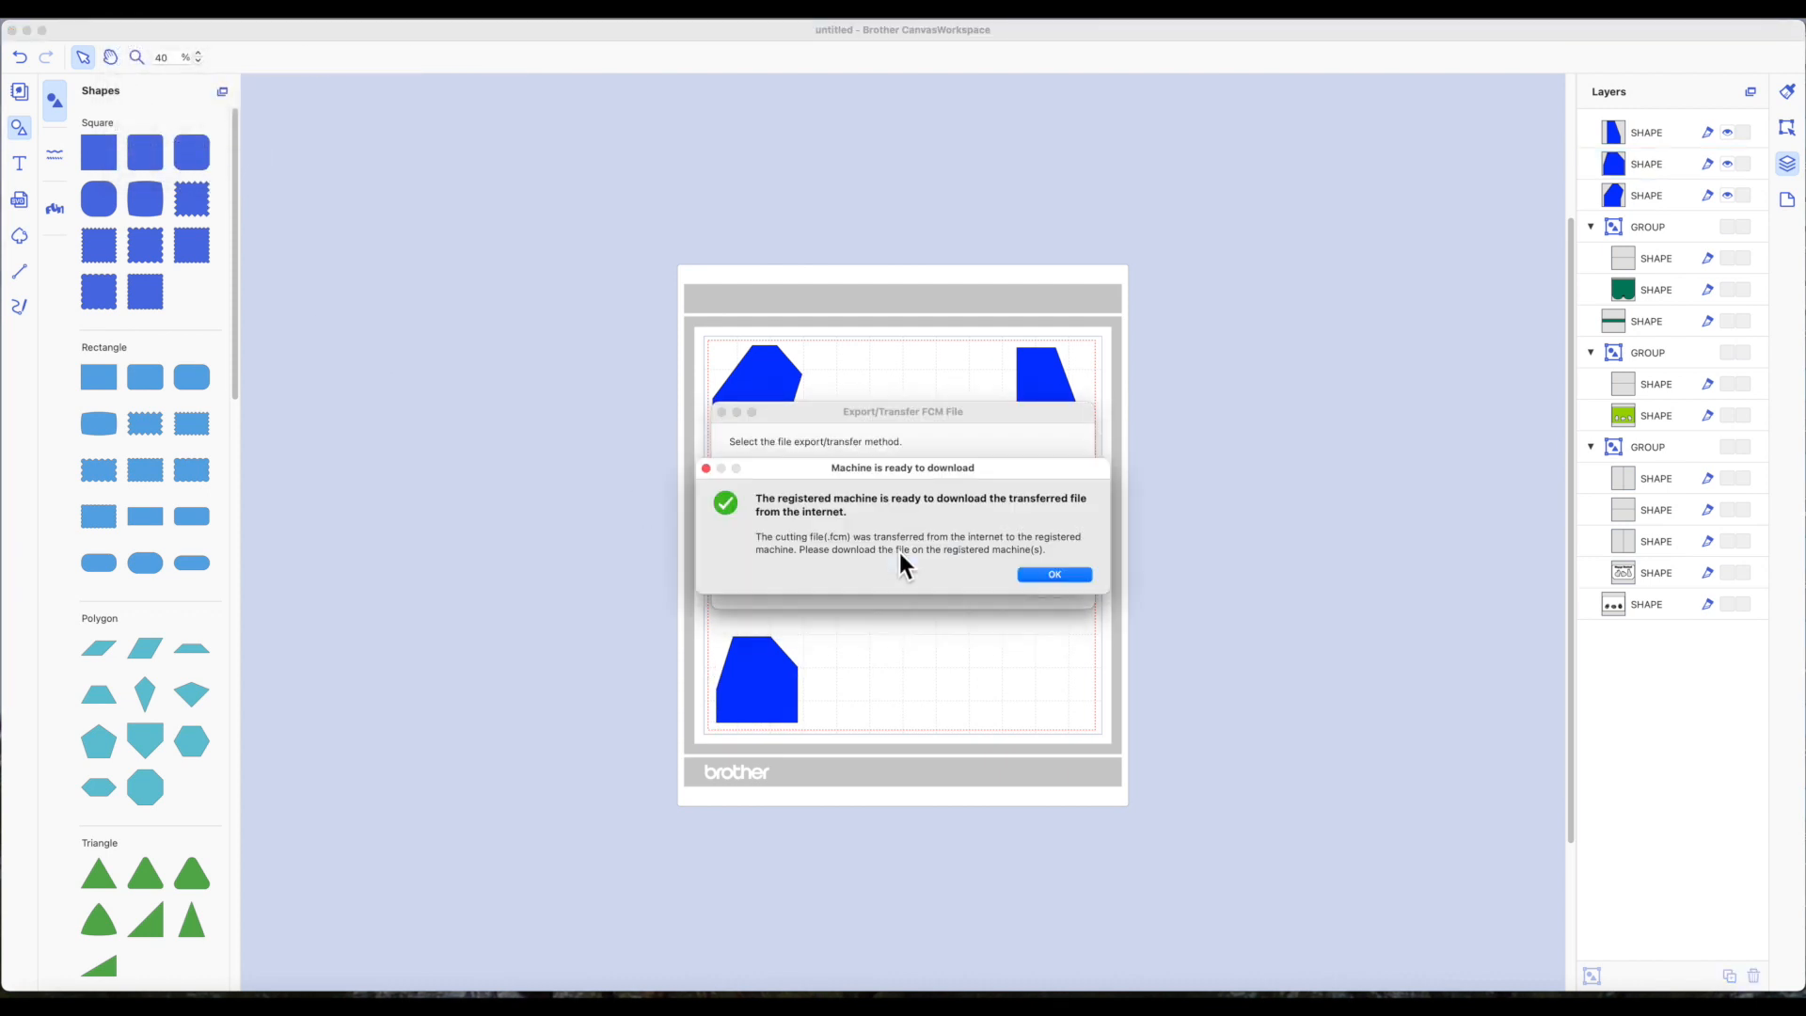
{"action": "left_click", "coordinate": [1046, 574]}
Hide the three blue shapes on the mat.
{"action": "left_click", "coordinate": [790, 388]}
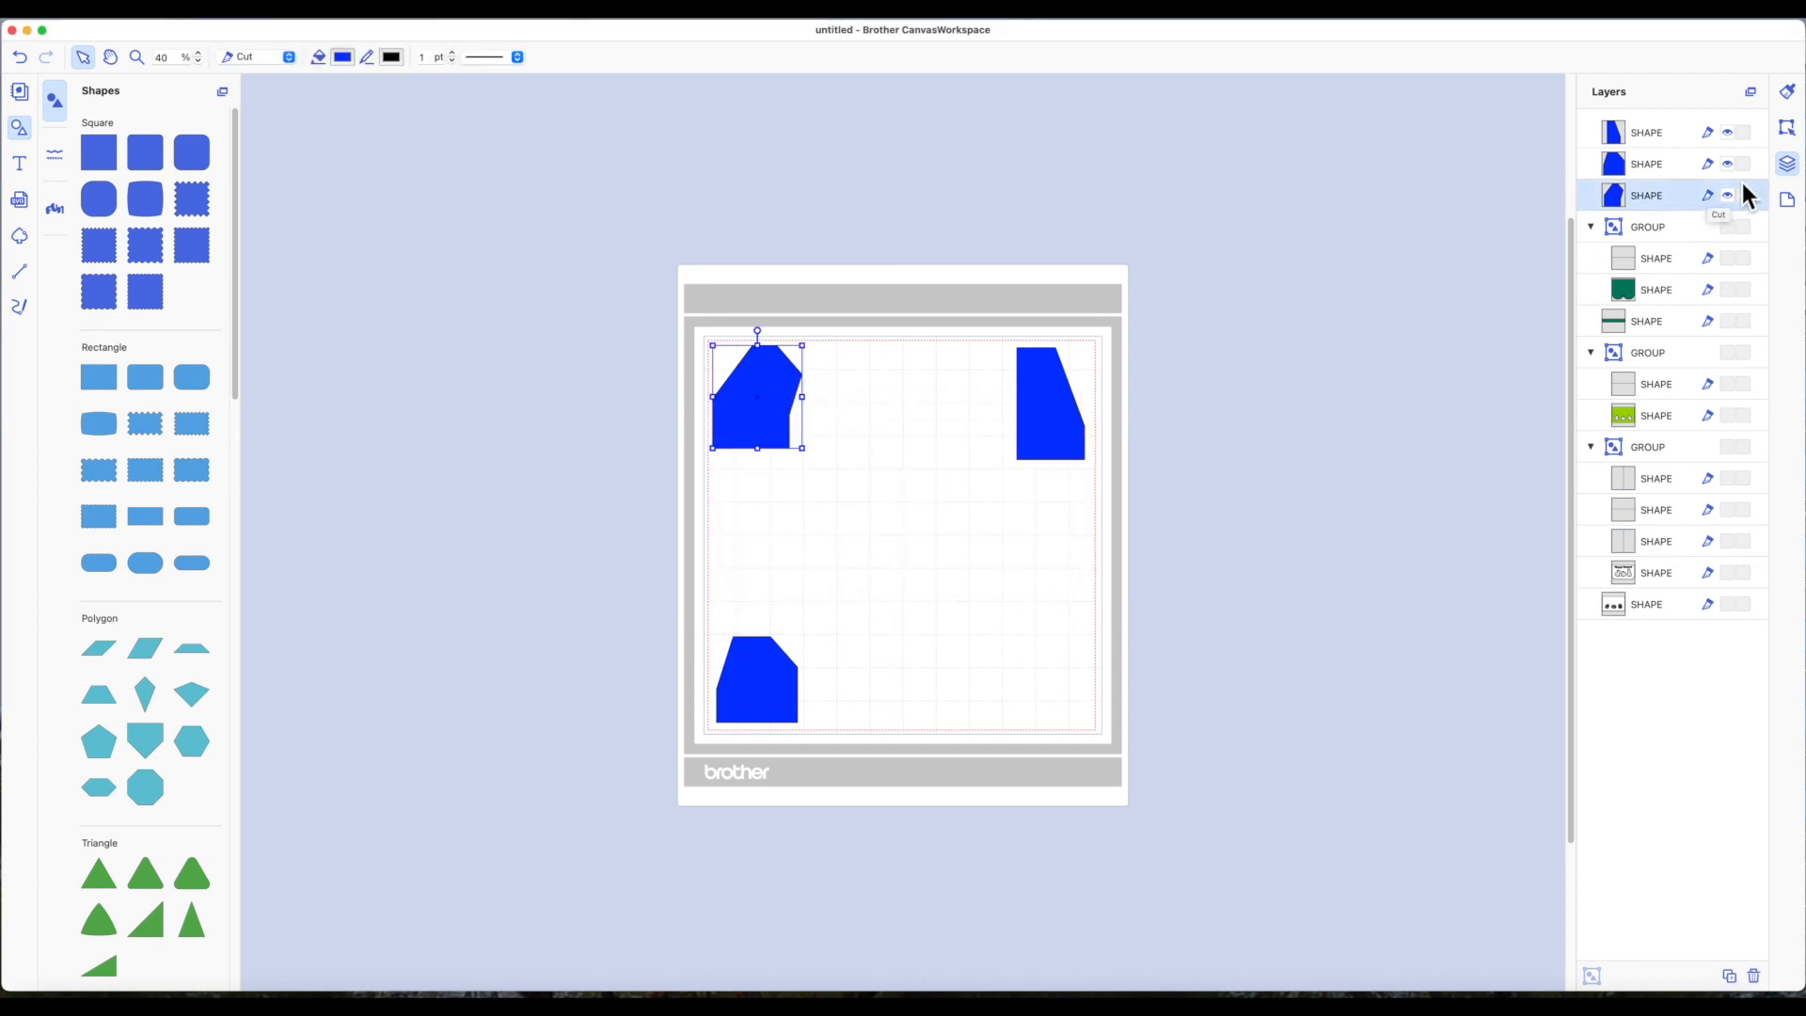
{"action": "left_click", "coordinate": [1728, 196]}
{"action": "left_click", "coordinate": [1728, 164]}
{"action": "left_click", "coordinate": [1728, 135]}
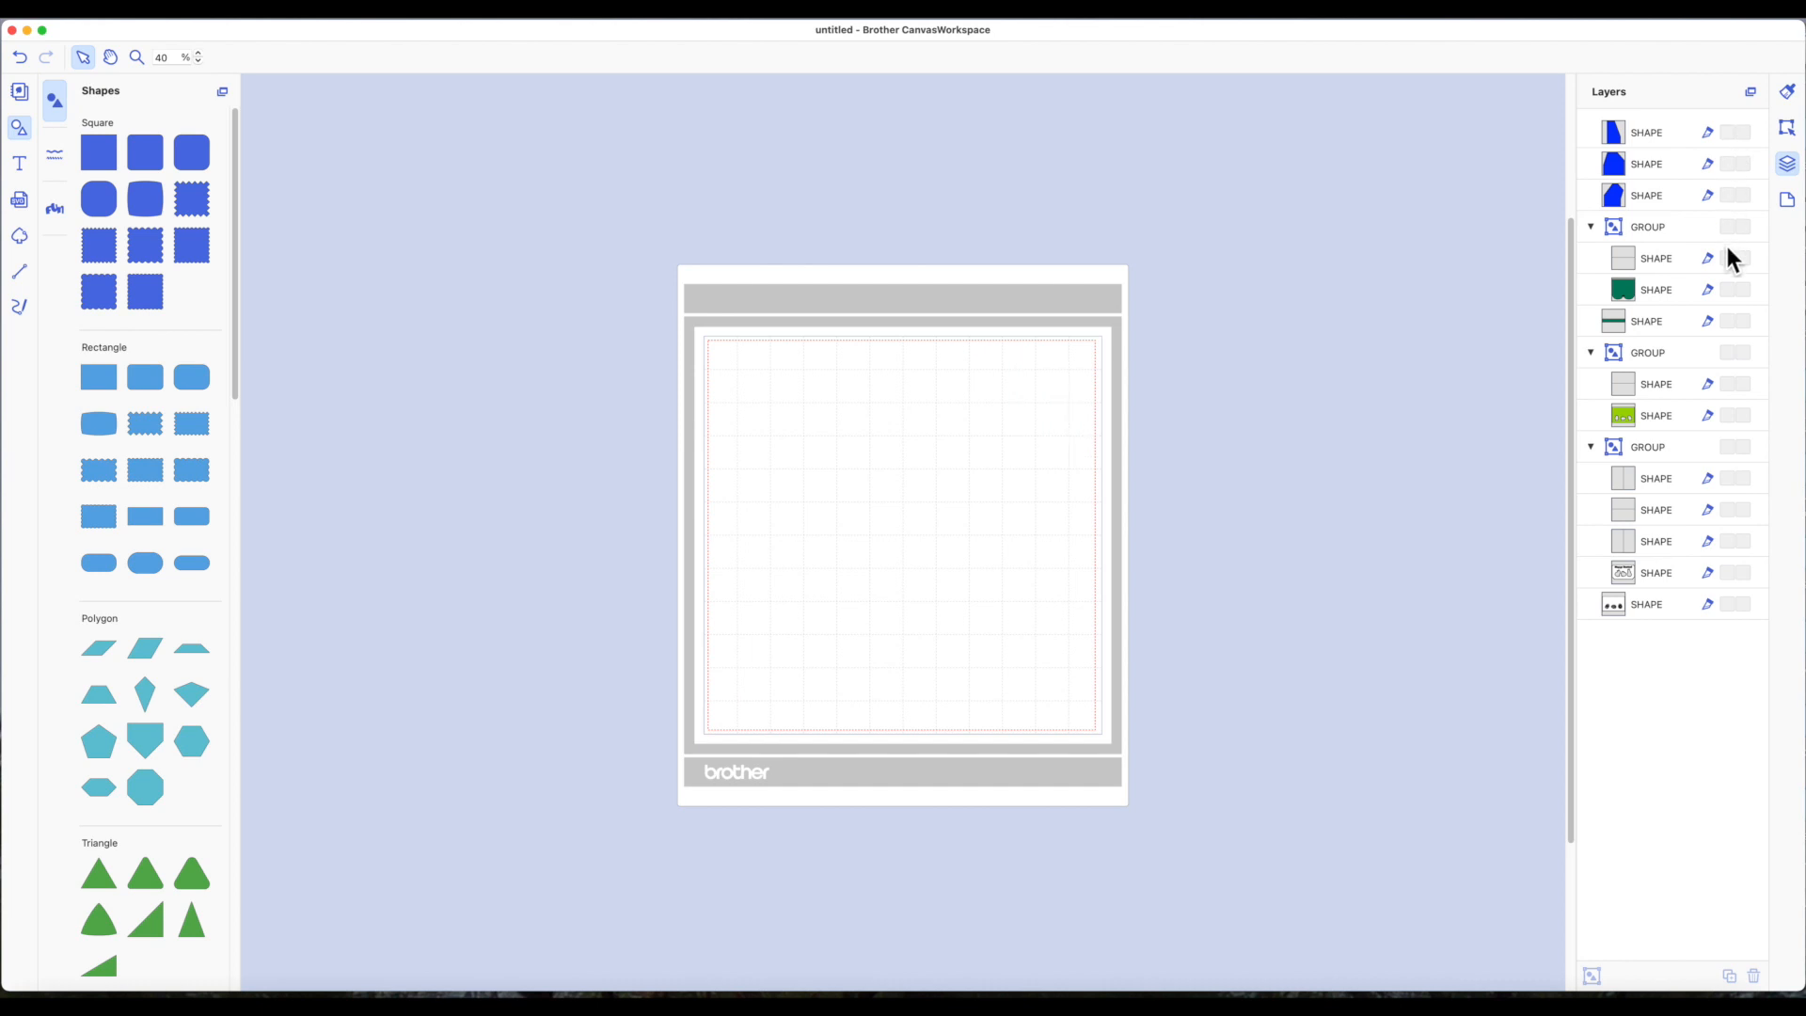
Show the dark green rounded panel group and strip, and place them on the mat with the strip below the panel.
{"action": "left_click", "coordinate": [1733, 230]}
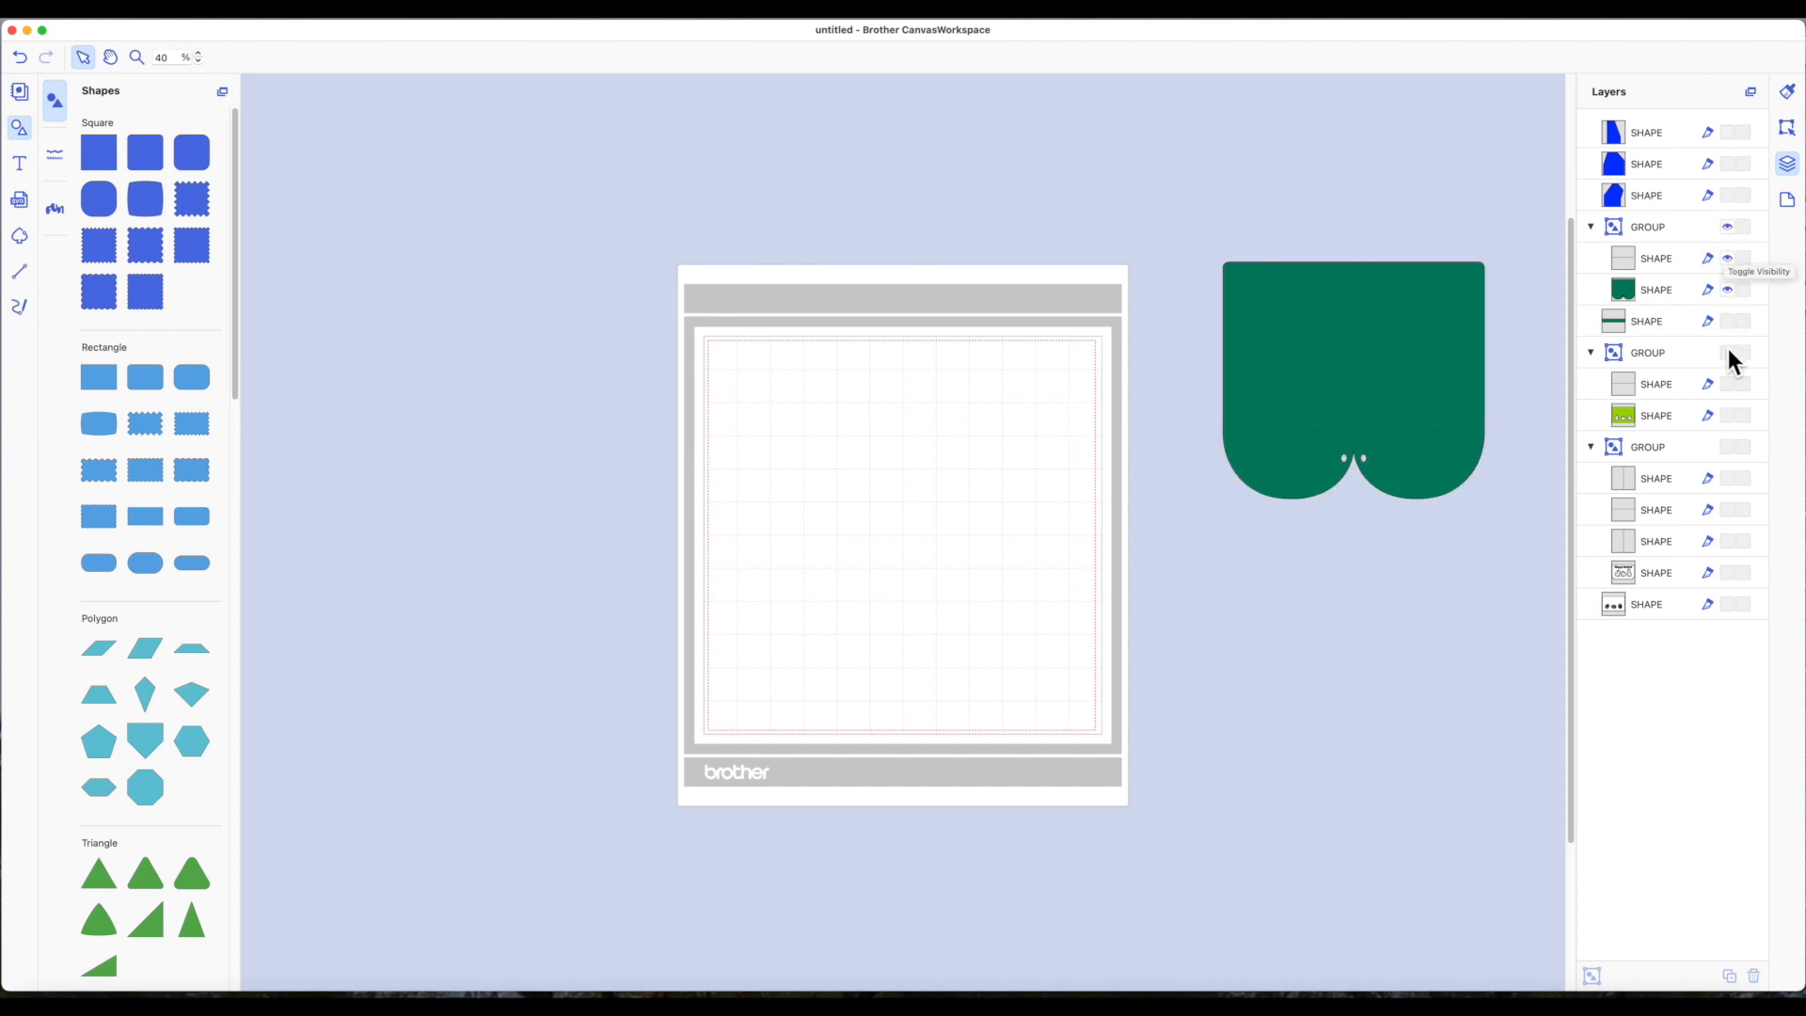
{"action": "left_click", "coordinate": [1729, 321]}
{"action": "left_click_drag", "start_coordinate": [1378, 330], "coordinate": [862, 426]}
{"action": "left_click_drag", "start_coordinate": [1254, 552], "coordinate": [818, 610]}
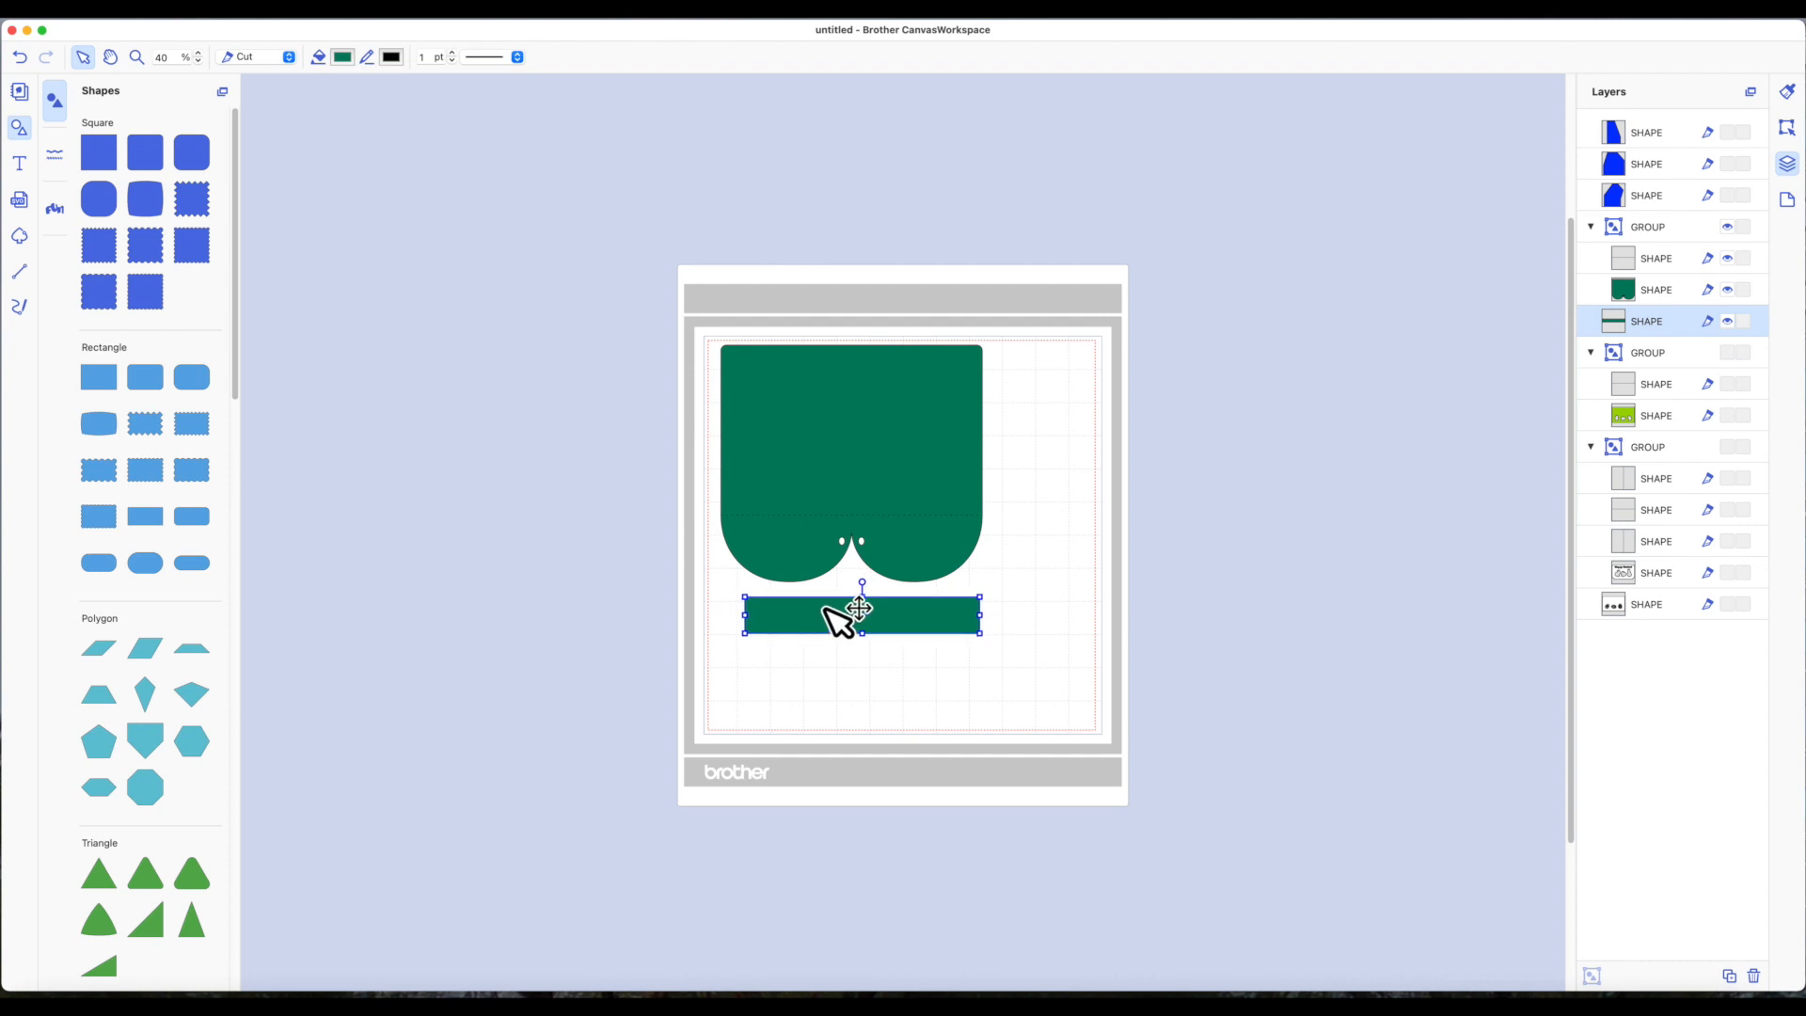
Transfer the dark green panel and strip to the registered machine as an FCM file via the Internet.
{"action": "left_click", "coordinate": [136, 10]}
{"action": "left_click", "coordinate": [161, 170]}
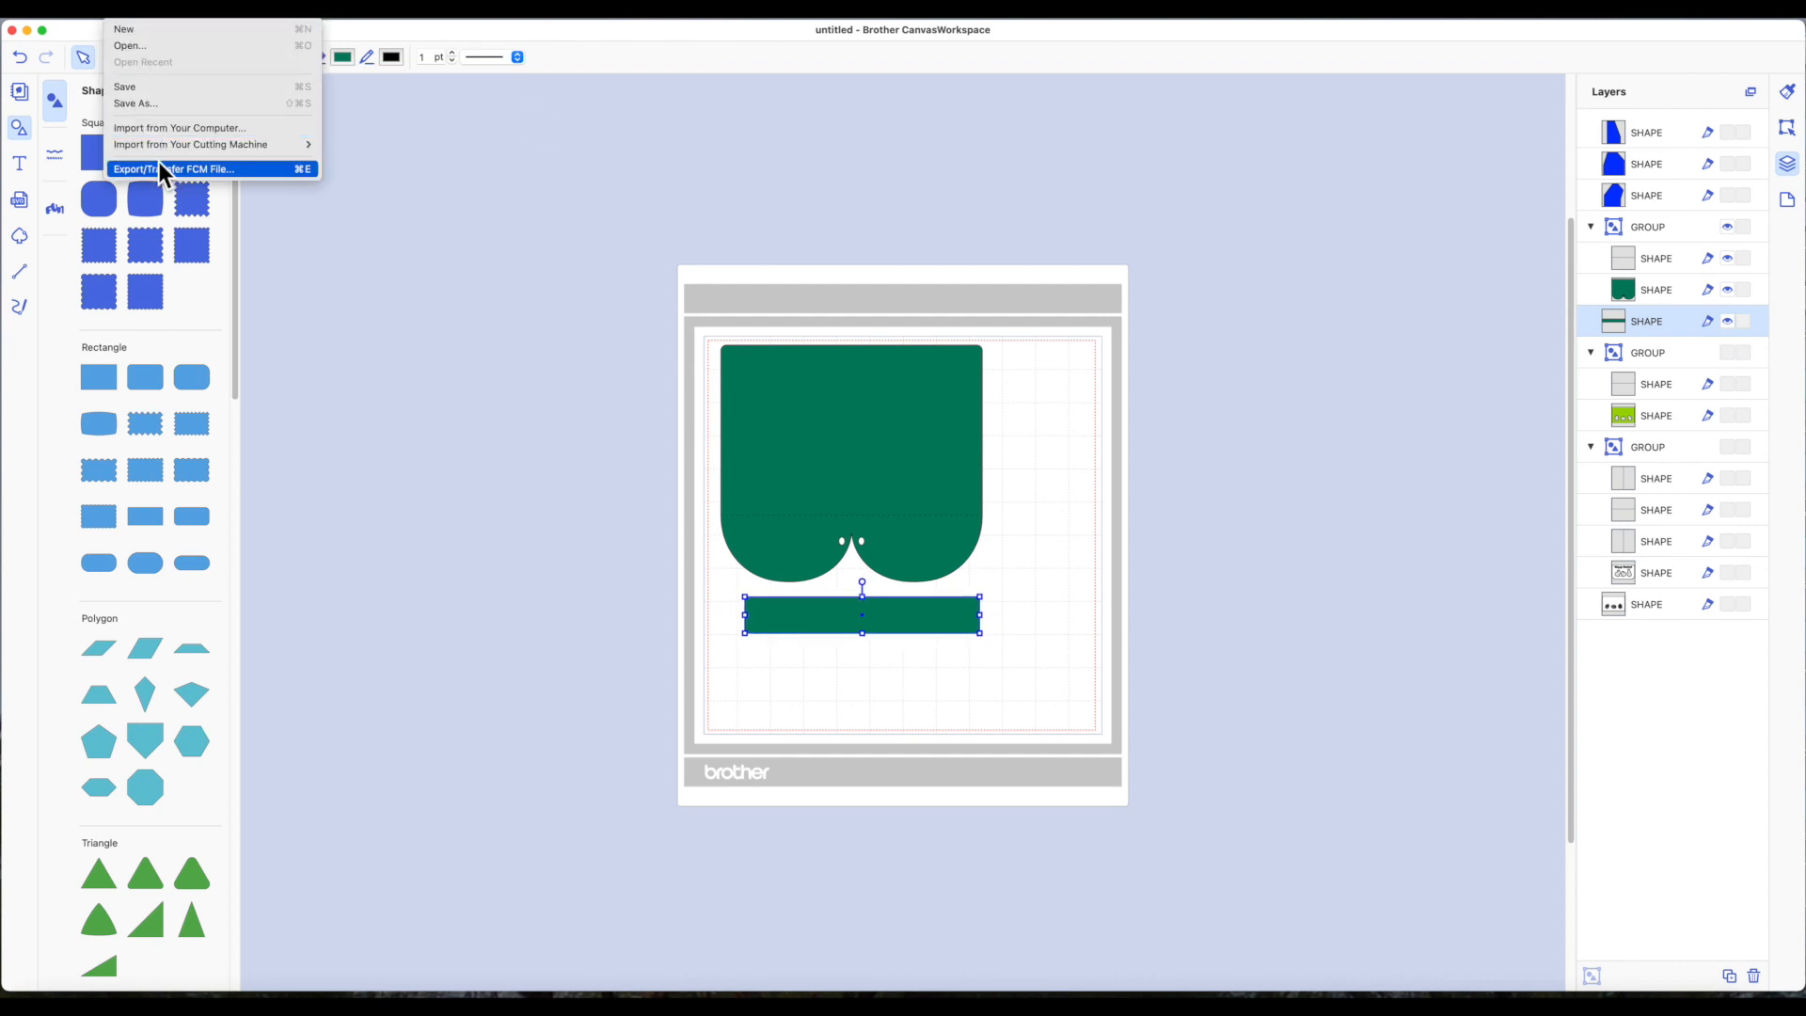
{"action": "left_click", "coordinate": [1043, 561]}
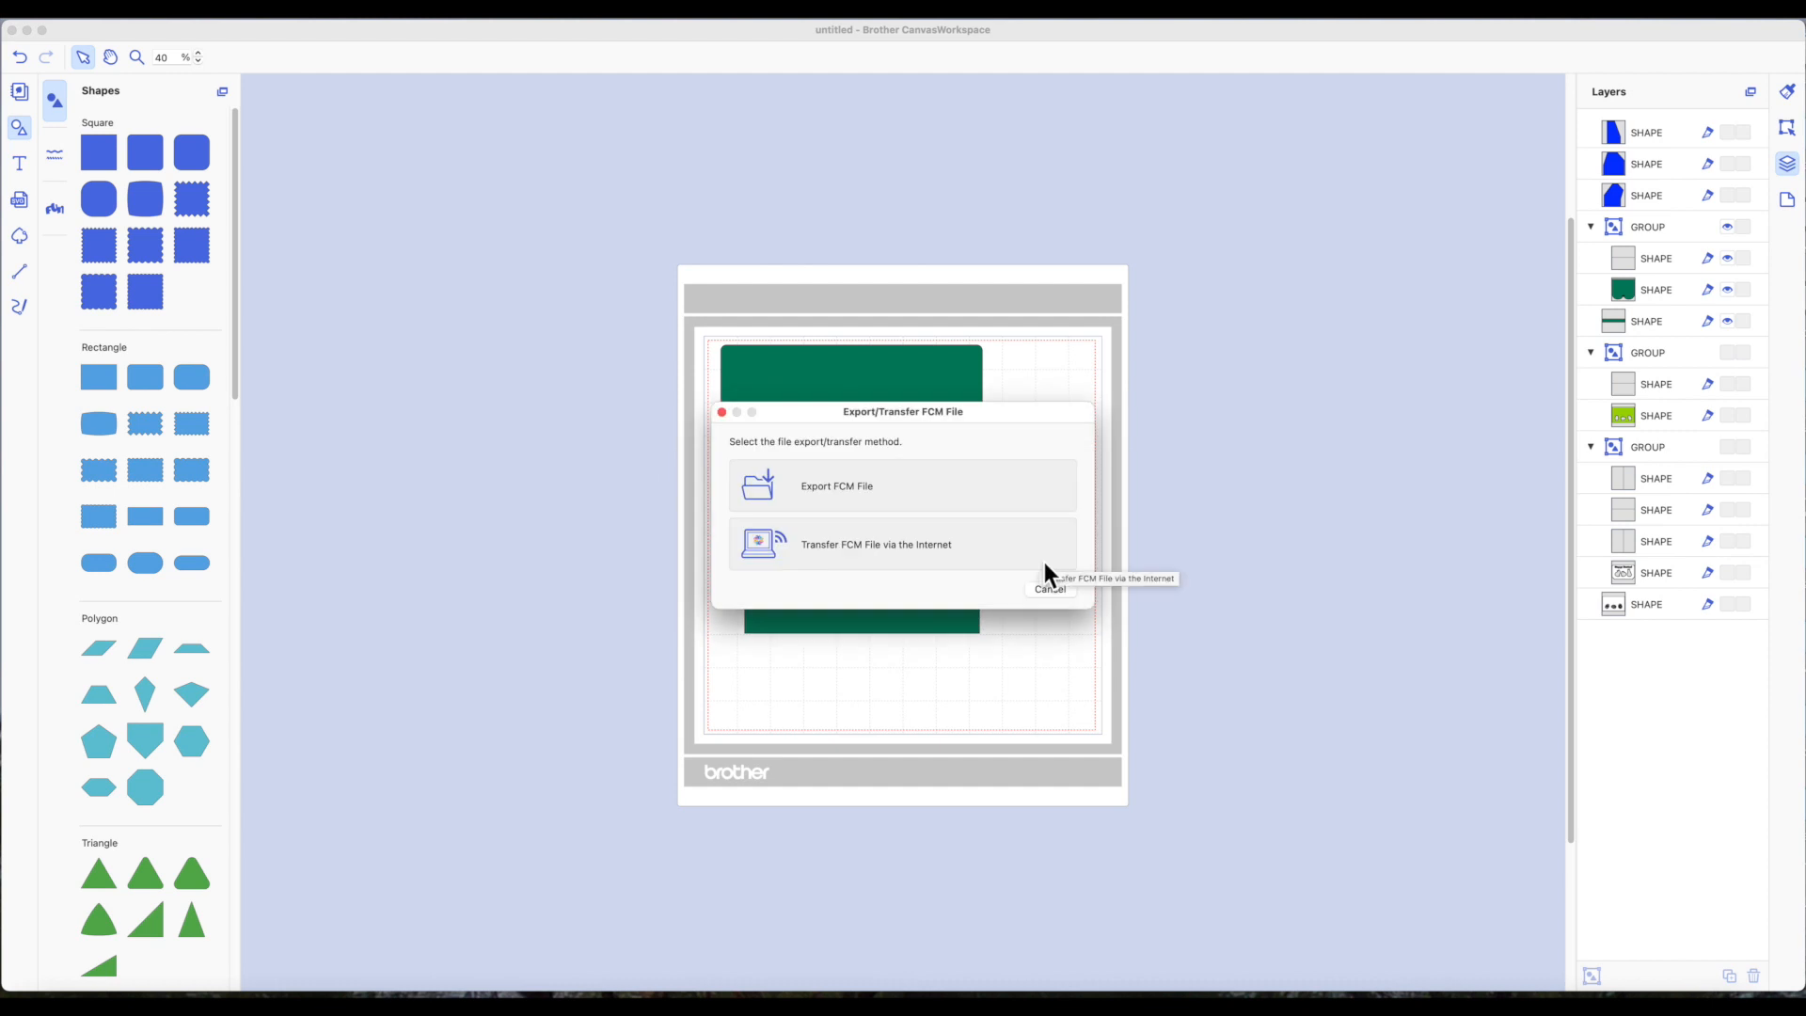
{"action": "left_click", "coordinate": [935, 555]}
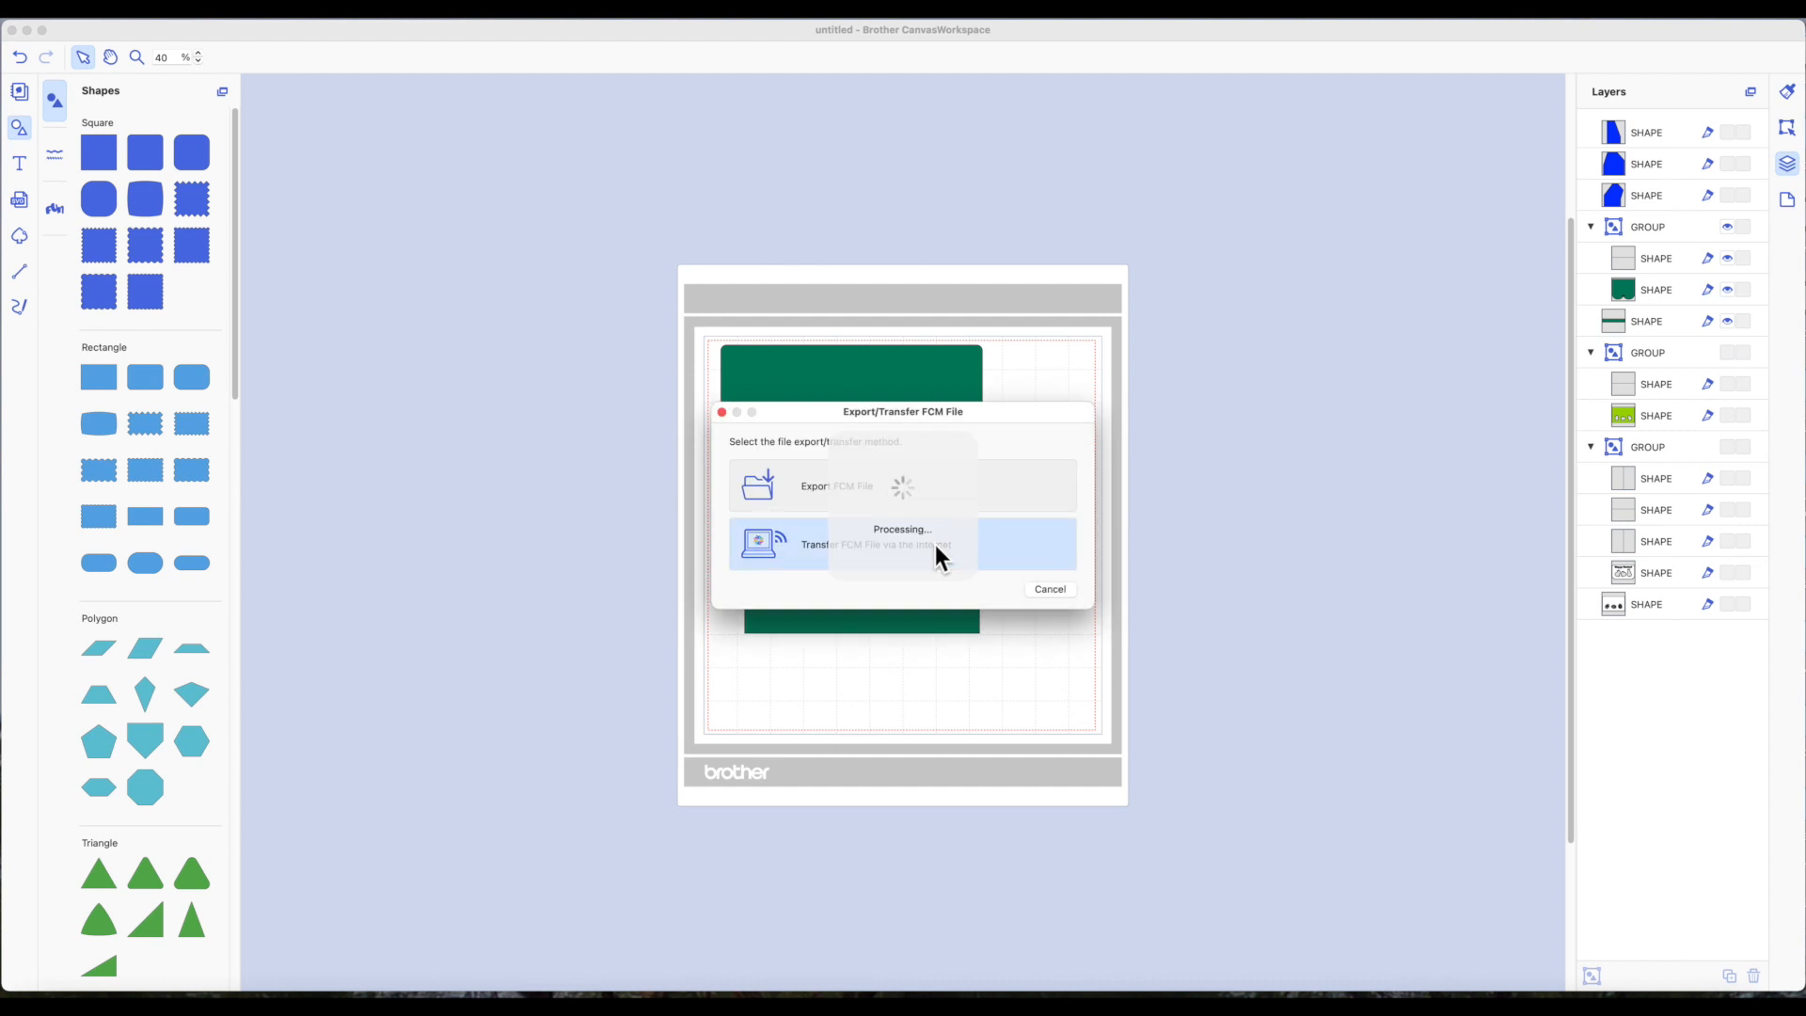
{"action": "left_click", "coordinate": [1044, 574]}
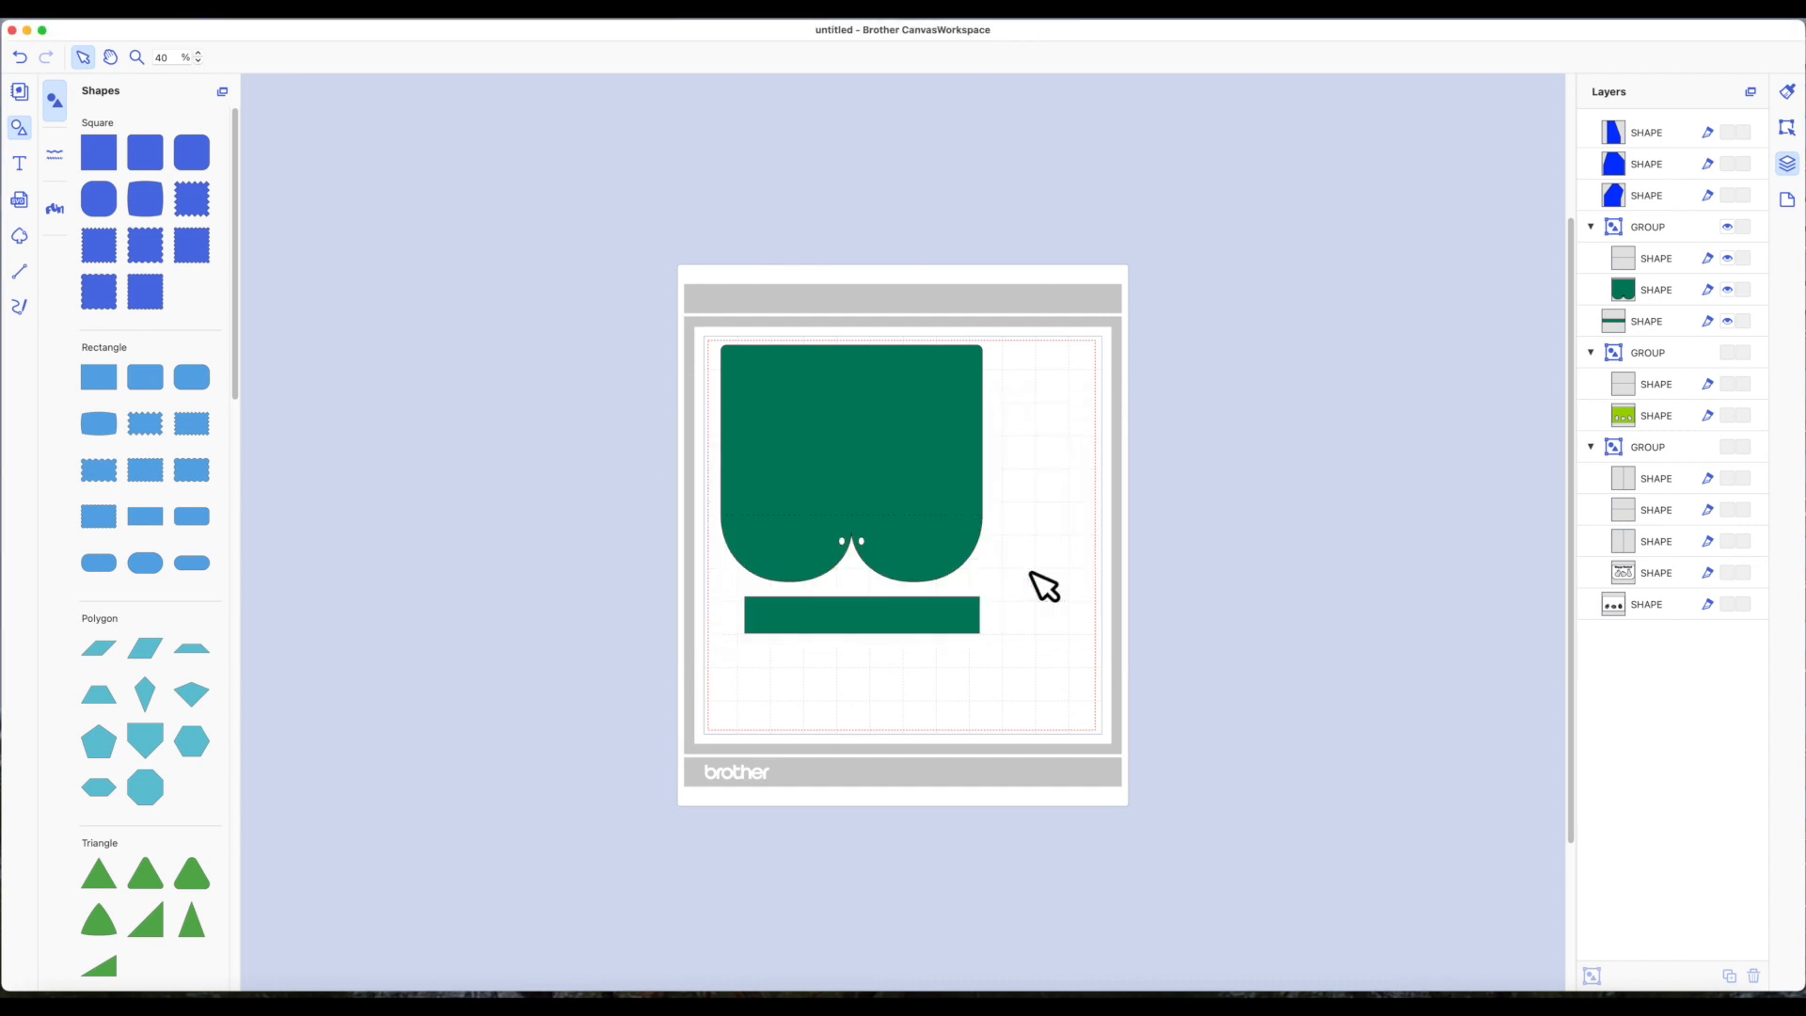
Hide the dark green rounded panel group and the dark green strip on the mat.
{"action": "left_click", "coordinate": [957, 493]}
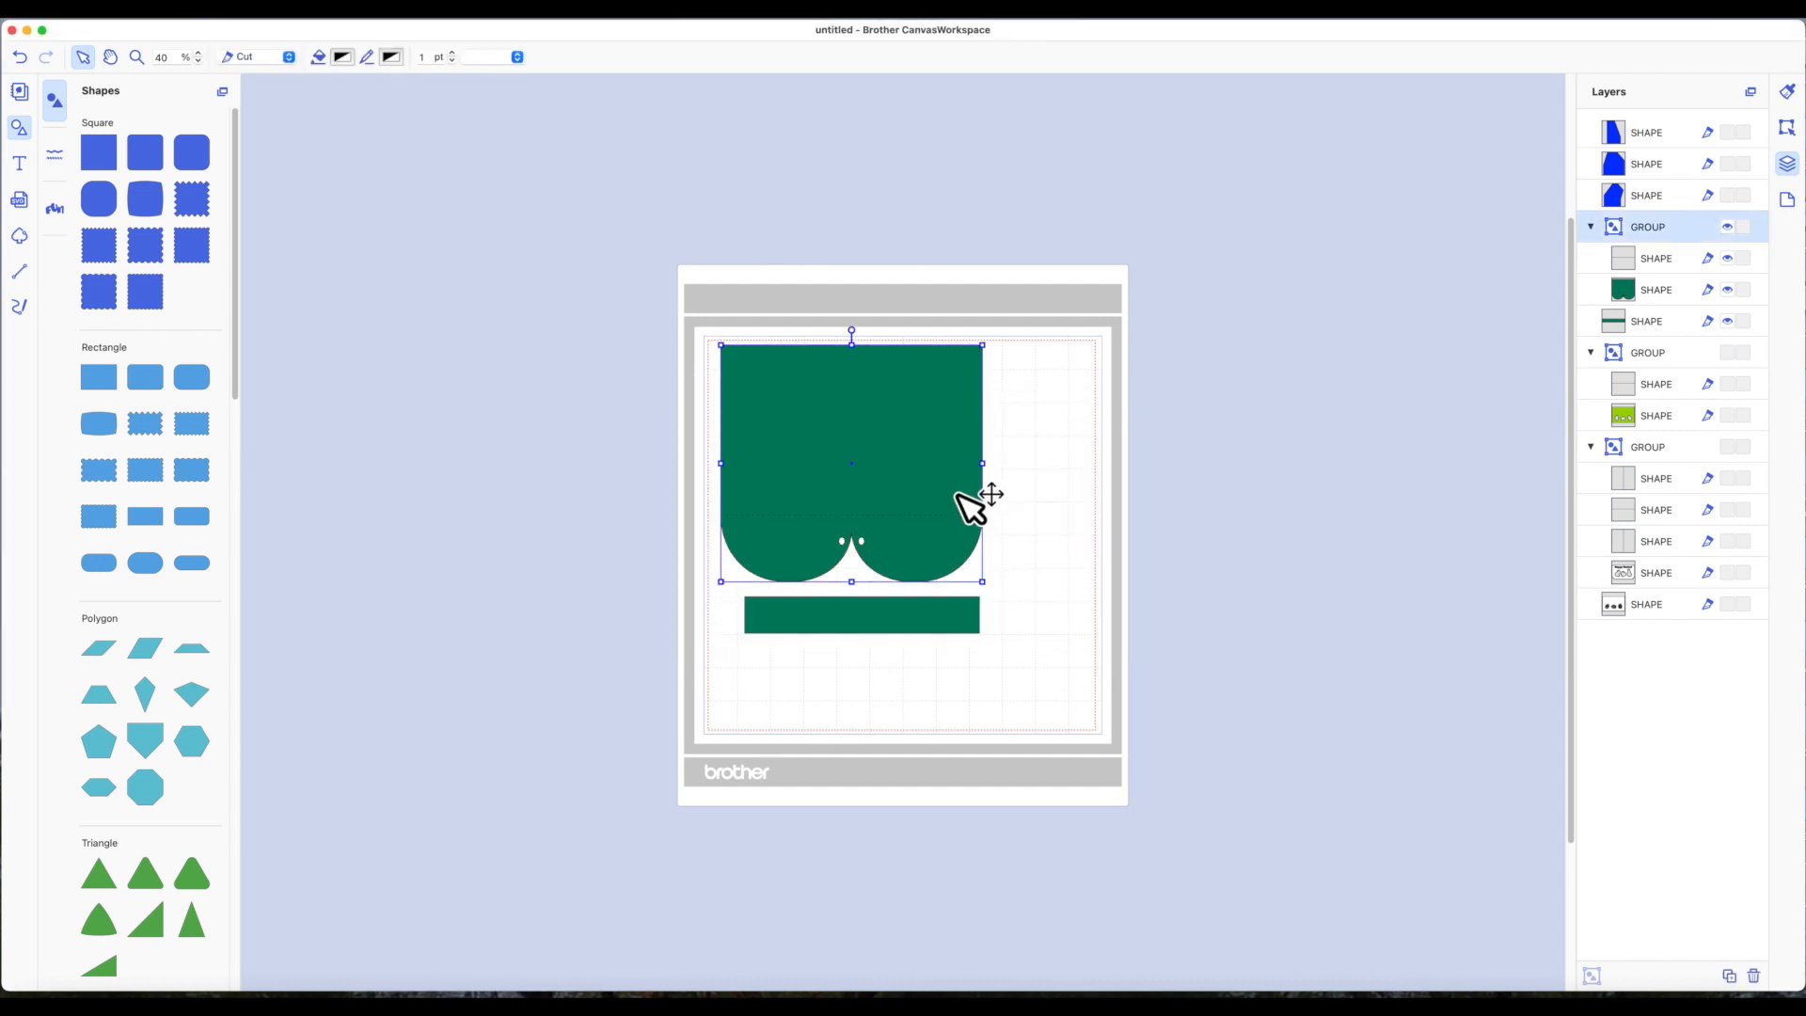
{"action": "left_click", "coordinate": [1727, 226]}
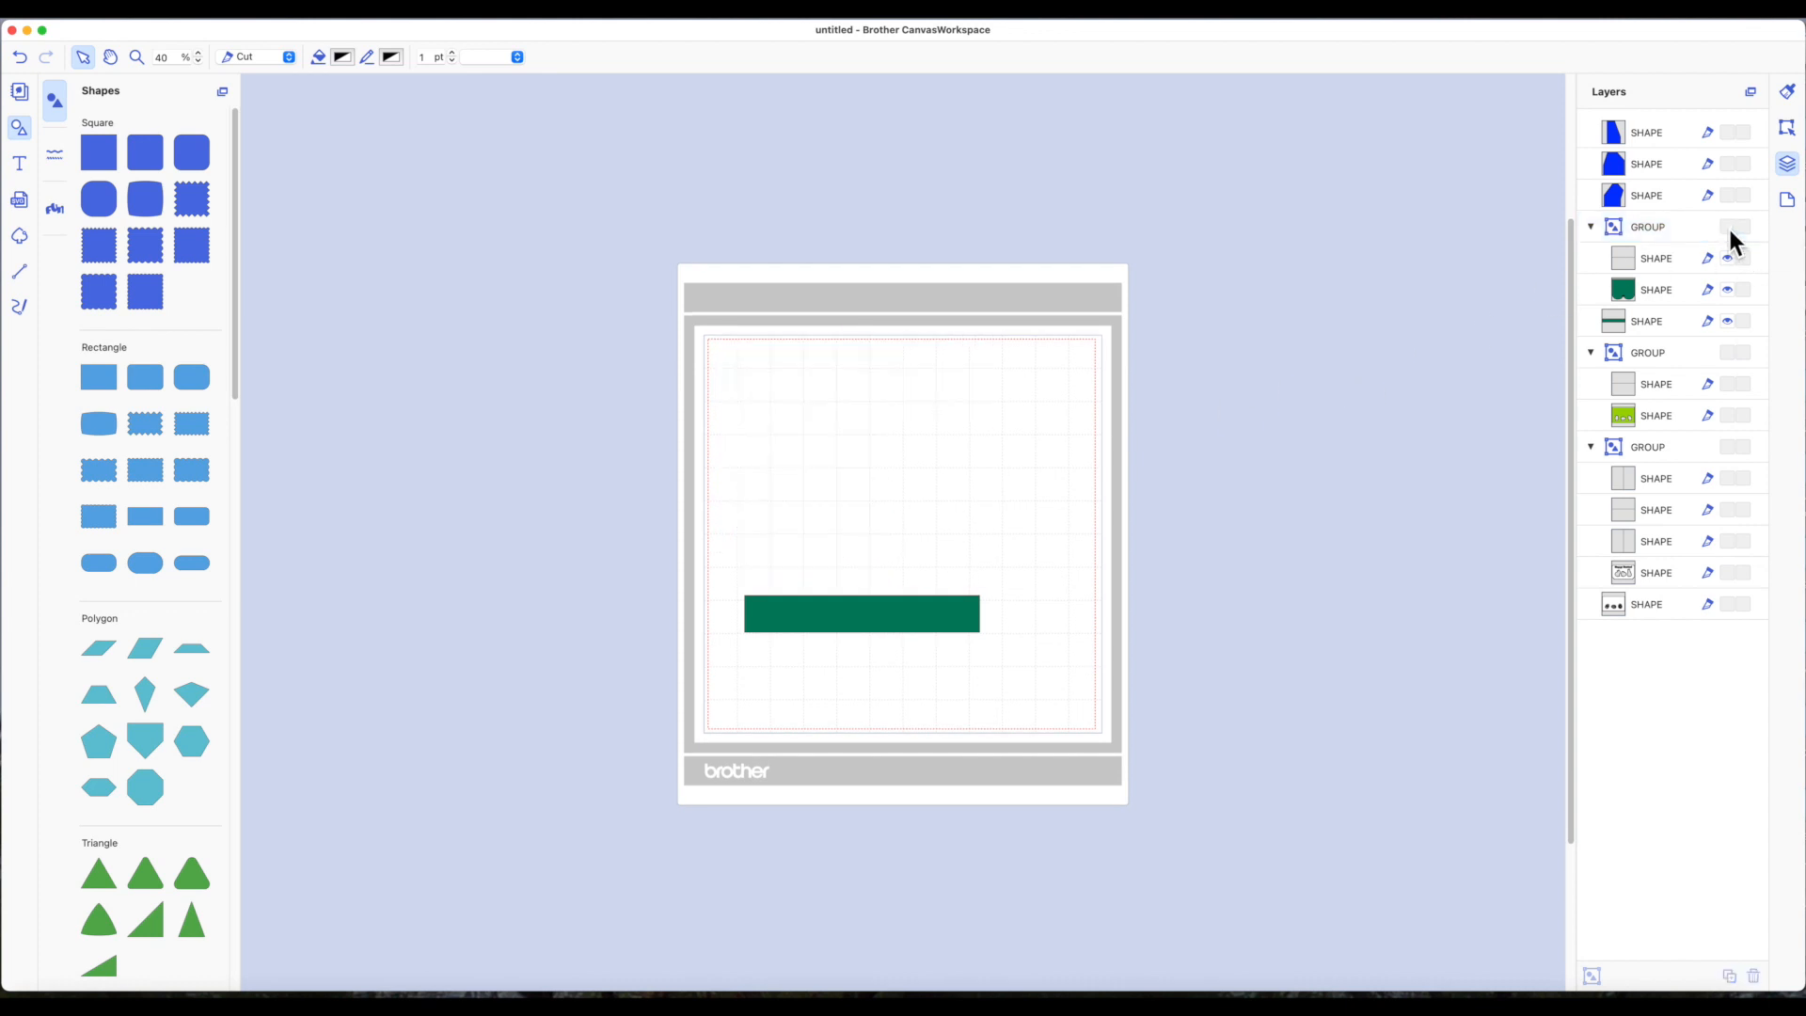
{"action": "left_click", "coordinate": [970, 613]}
{"action": "left_click", "coordinate": [1728, 322]}
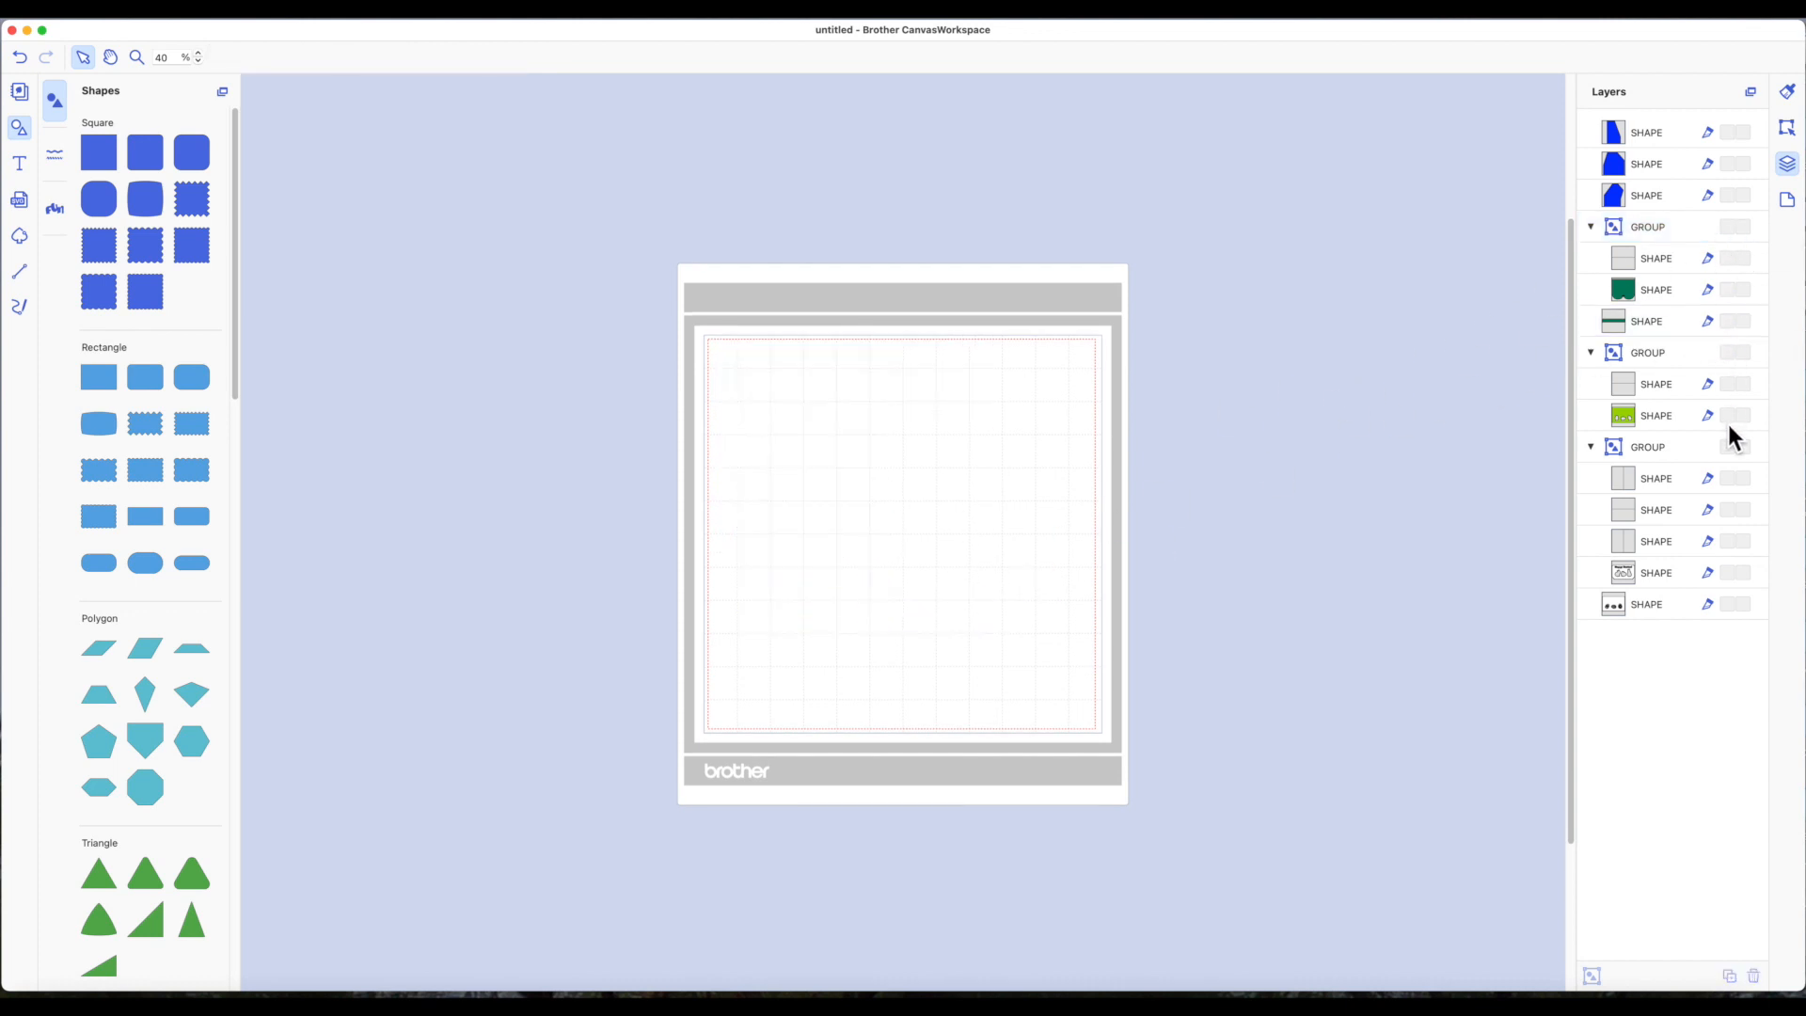
Place the hidden lime green panel with egg cutouts in the mat's upper-left area and transfer it as an FCM file via the Internet.
{"action": "left_click", "coordinate": [1728, 415]}
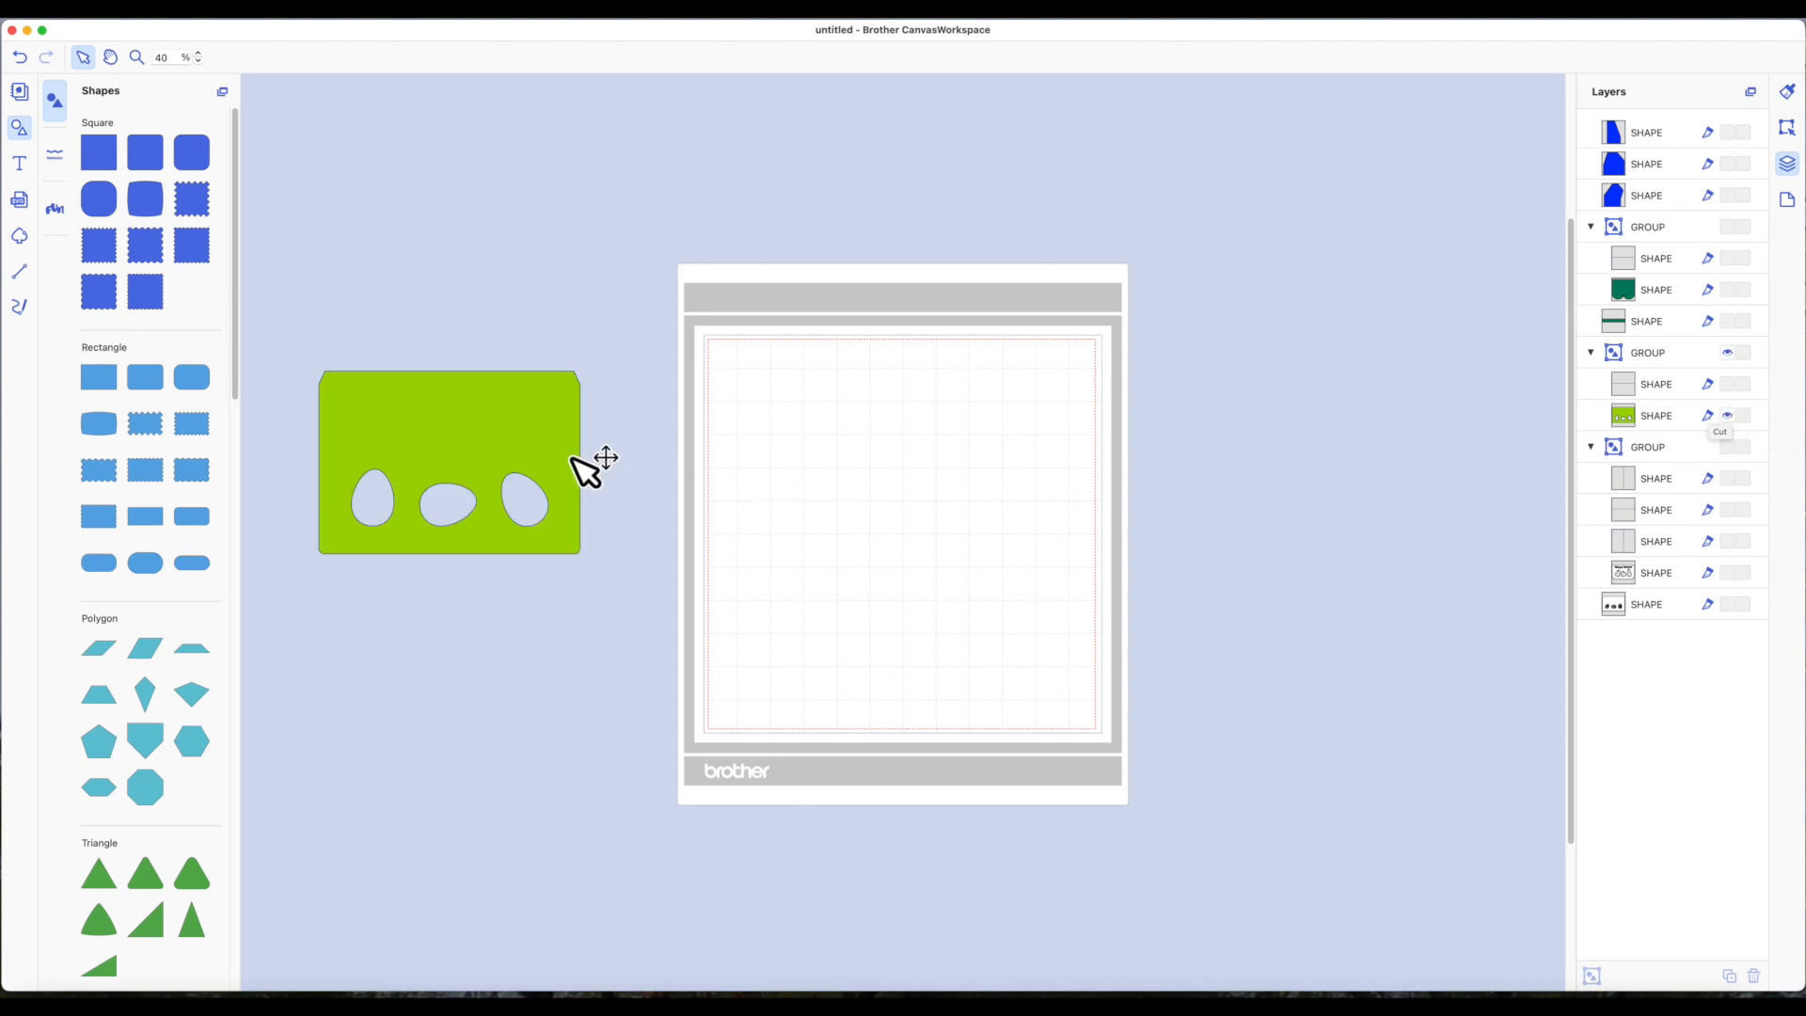
{"action": "left_click_drag", "start_coordinate": [510, 447], "coordinate": [912, 427]}
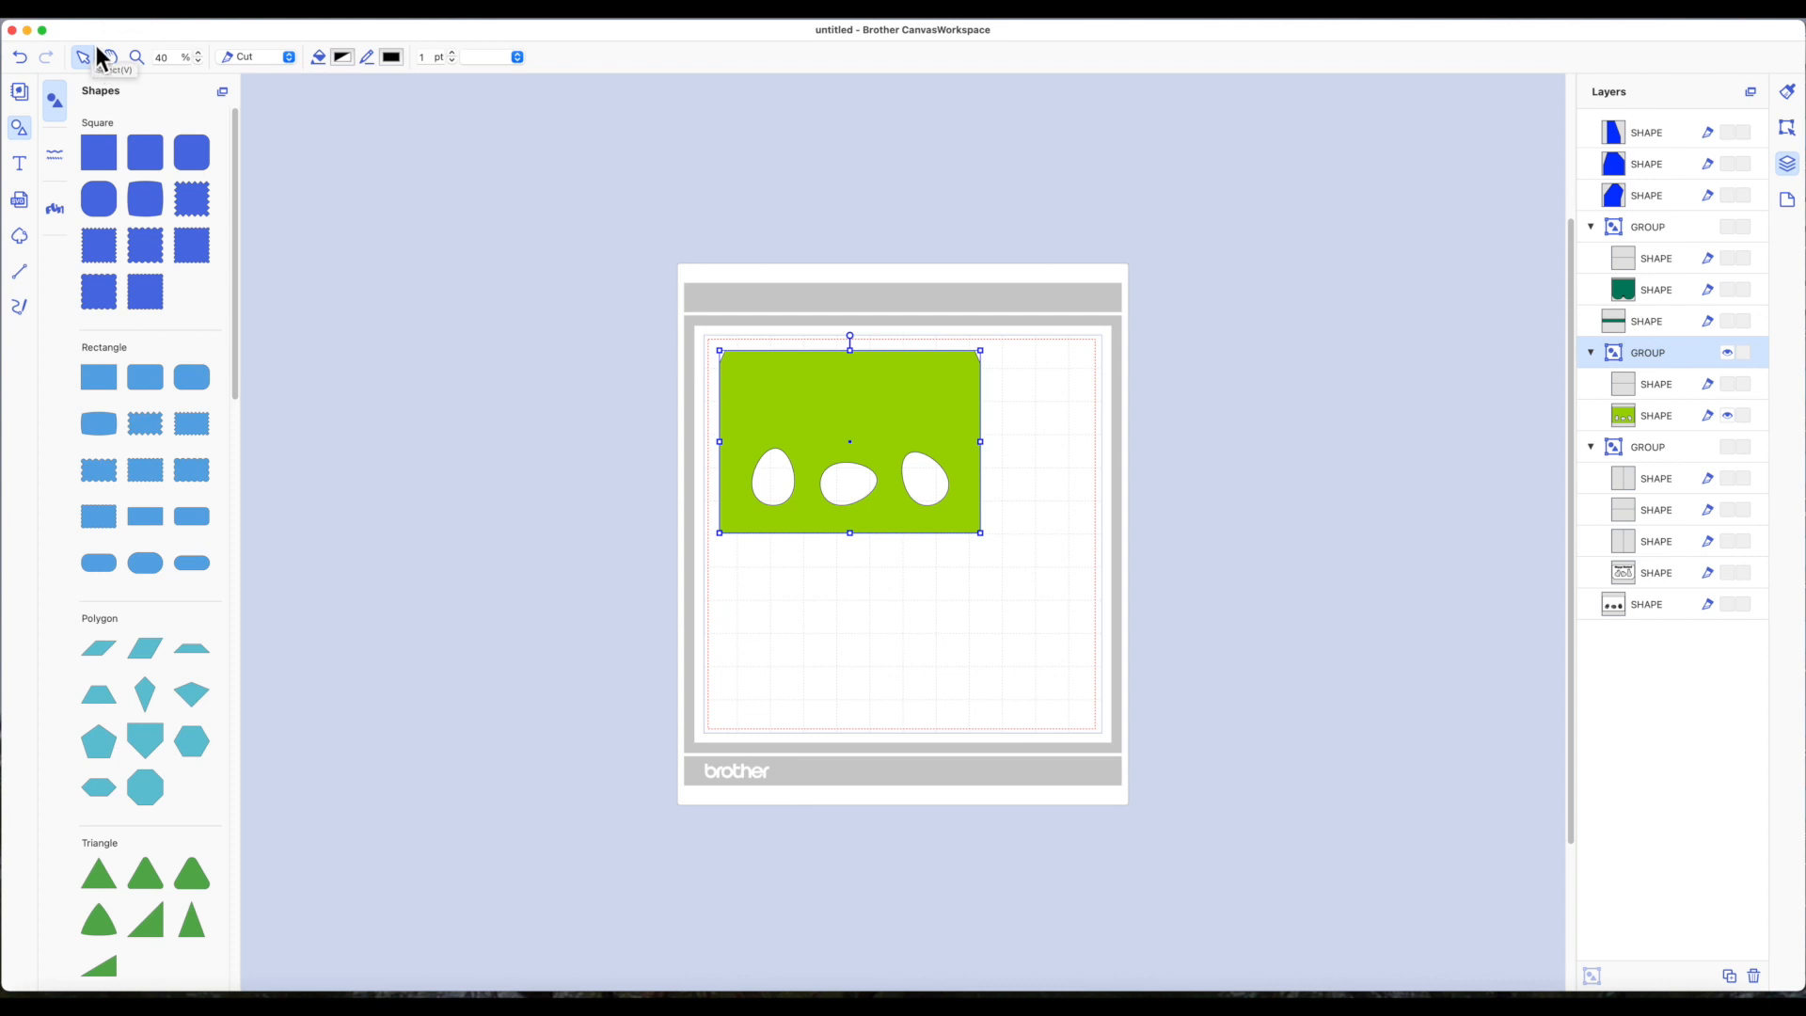
{"action": "left_click", "coordinate": [125, 21]}
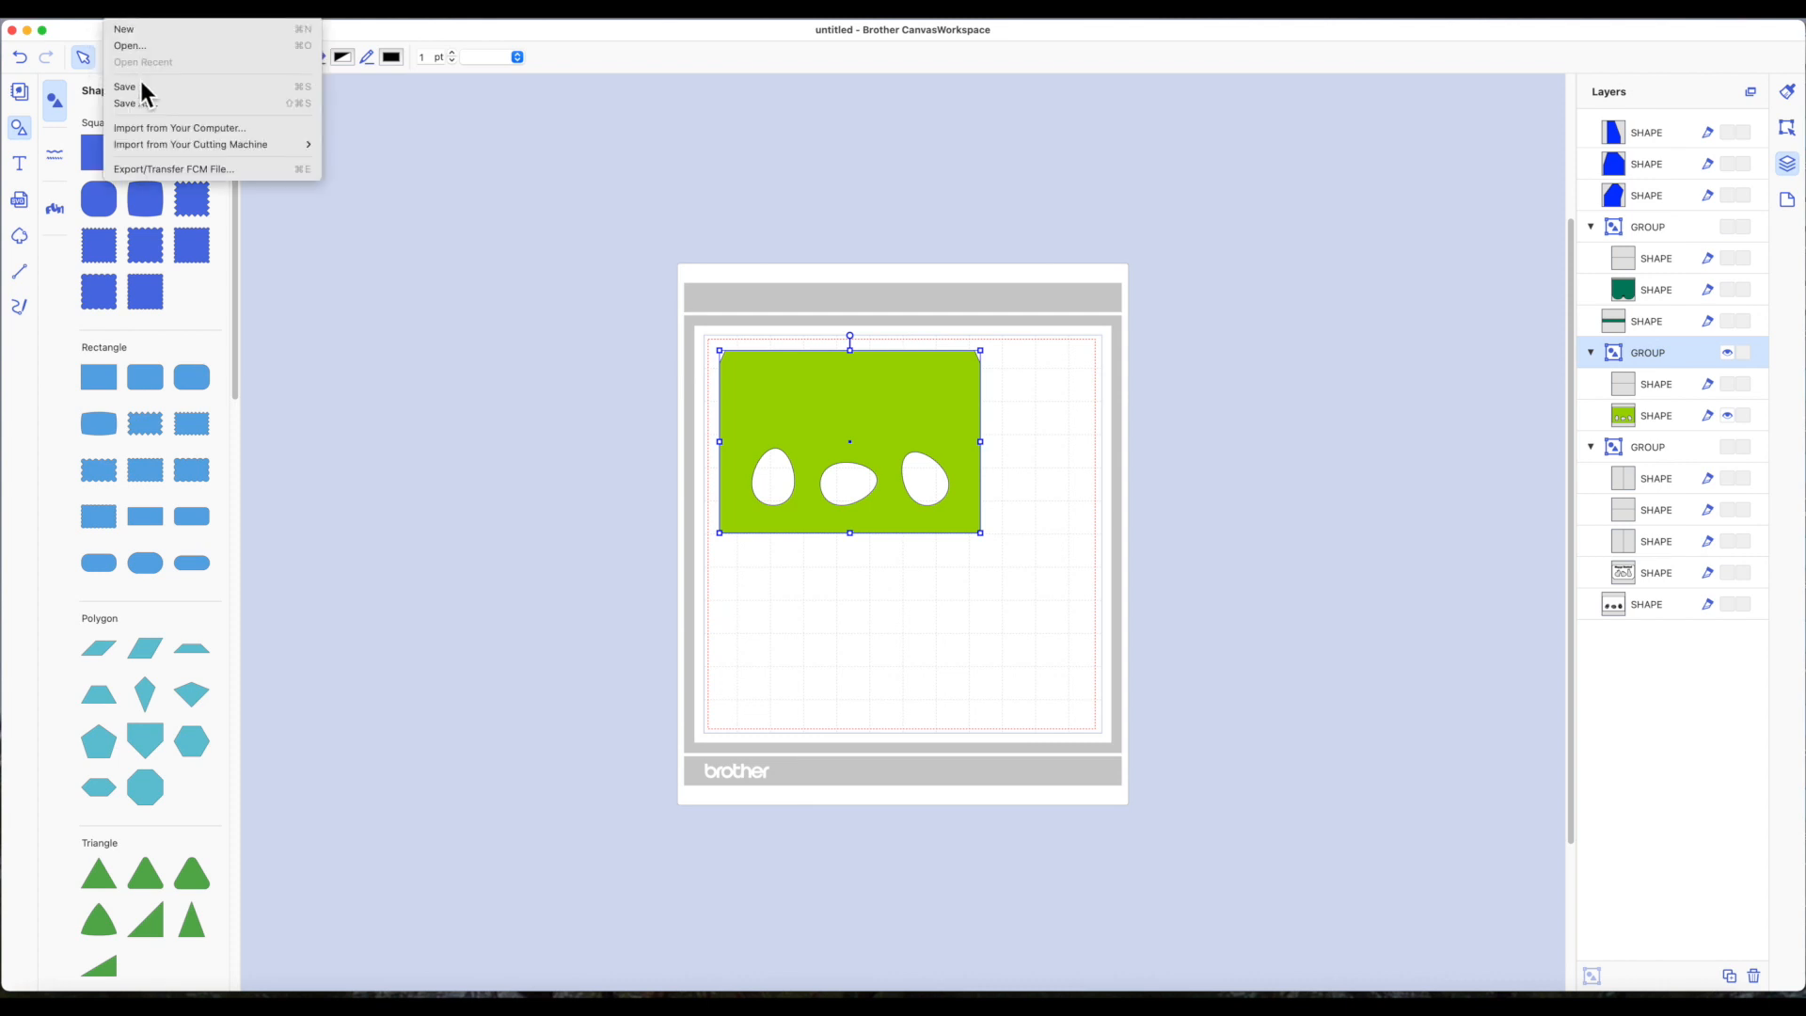
{"action": "left_click", "coordinate": [161, 171]}
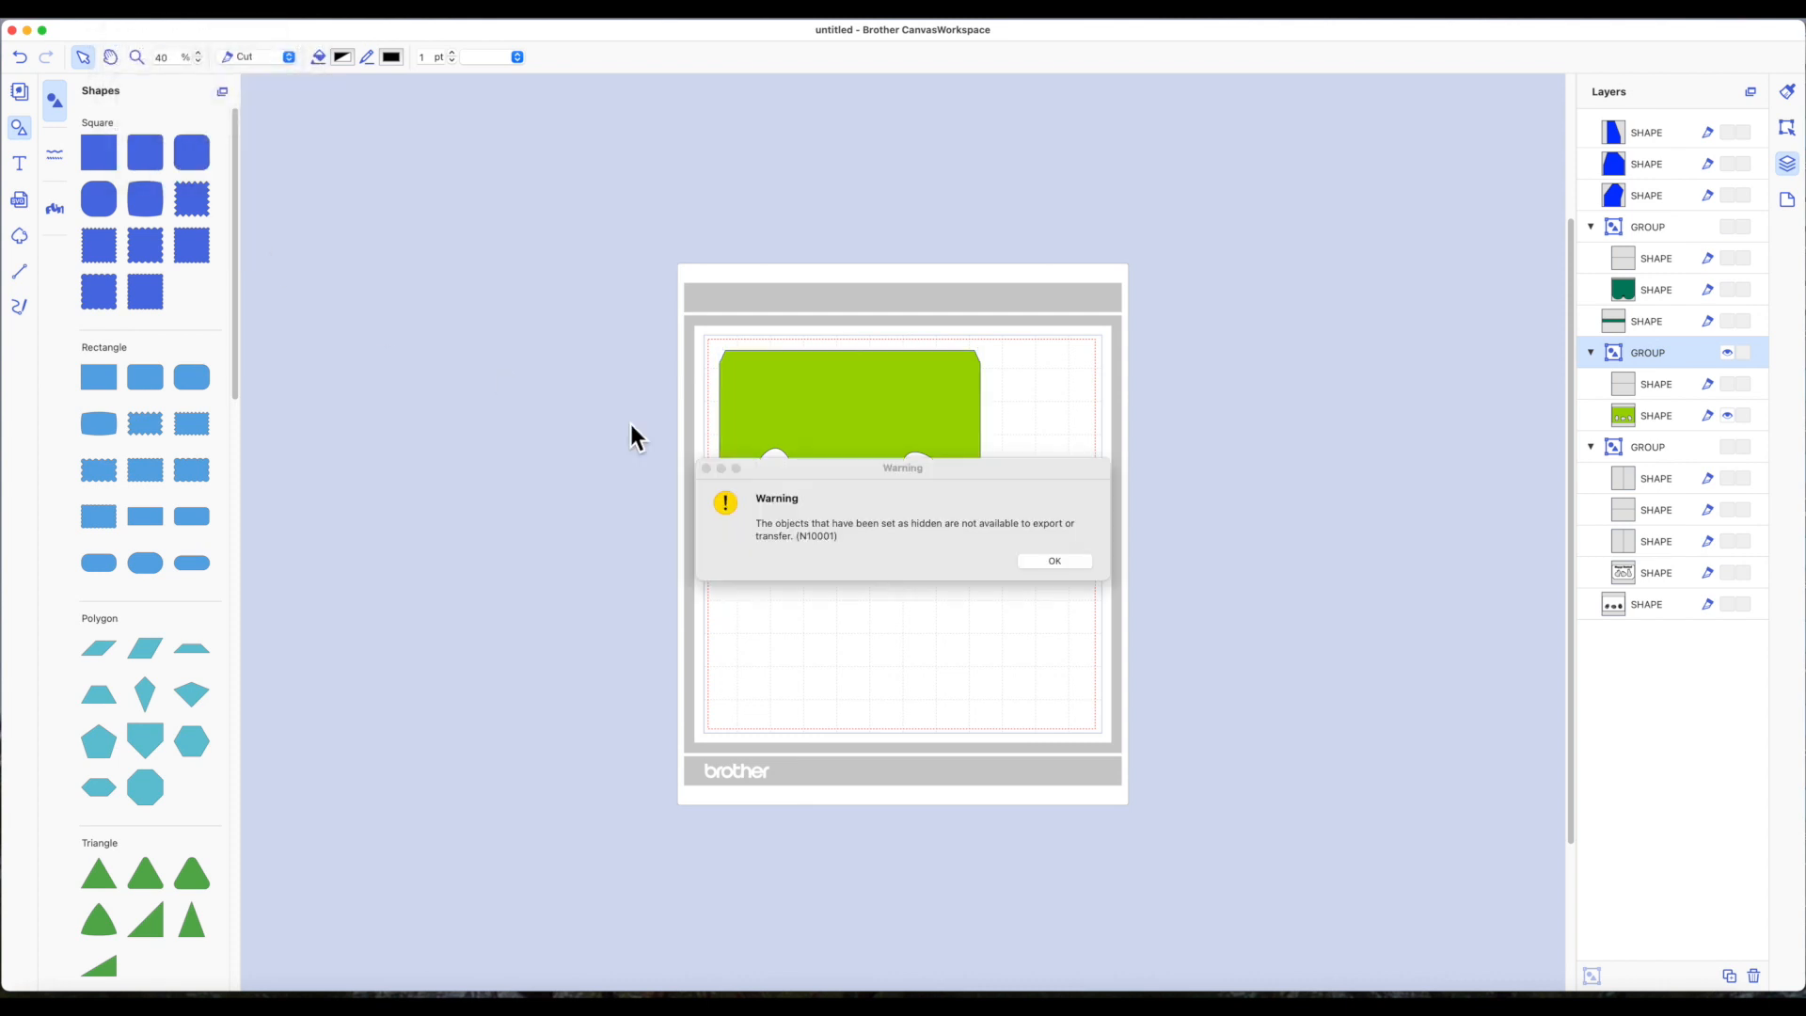
{"action": "left_click", "coordinate": [1058, 566]}
{"action": "left_click", "coordinate": [913, 553]}
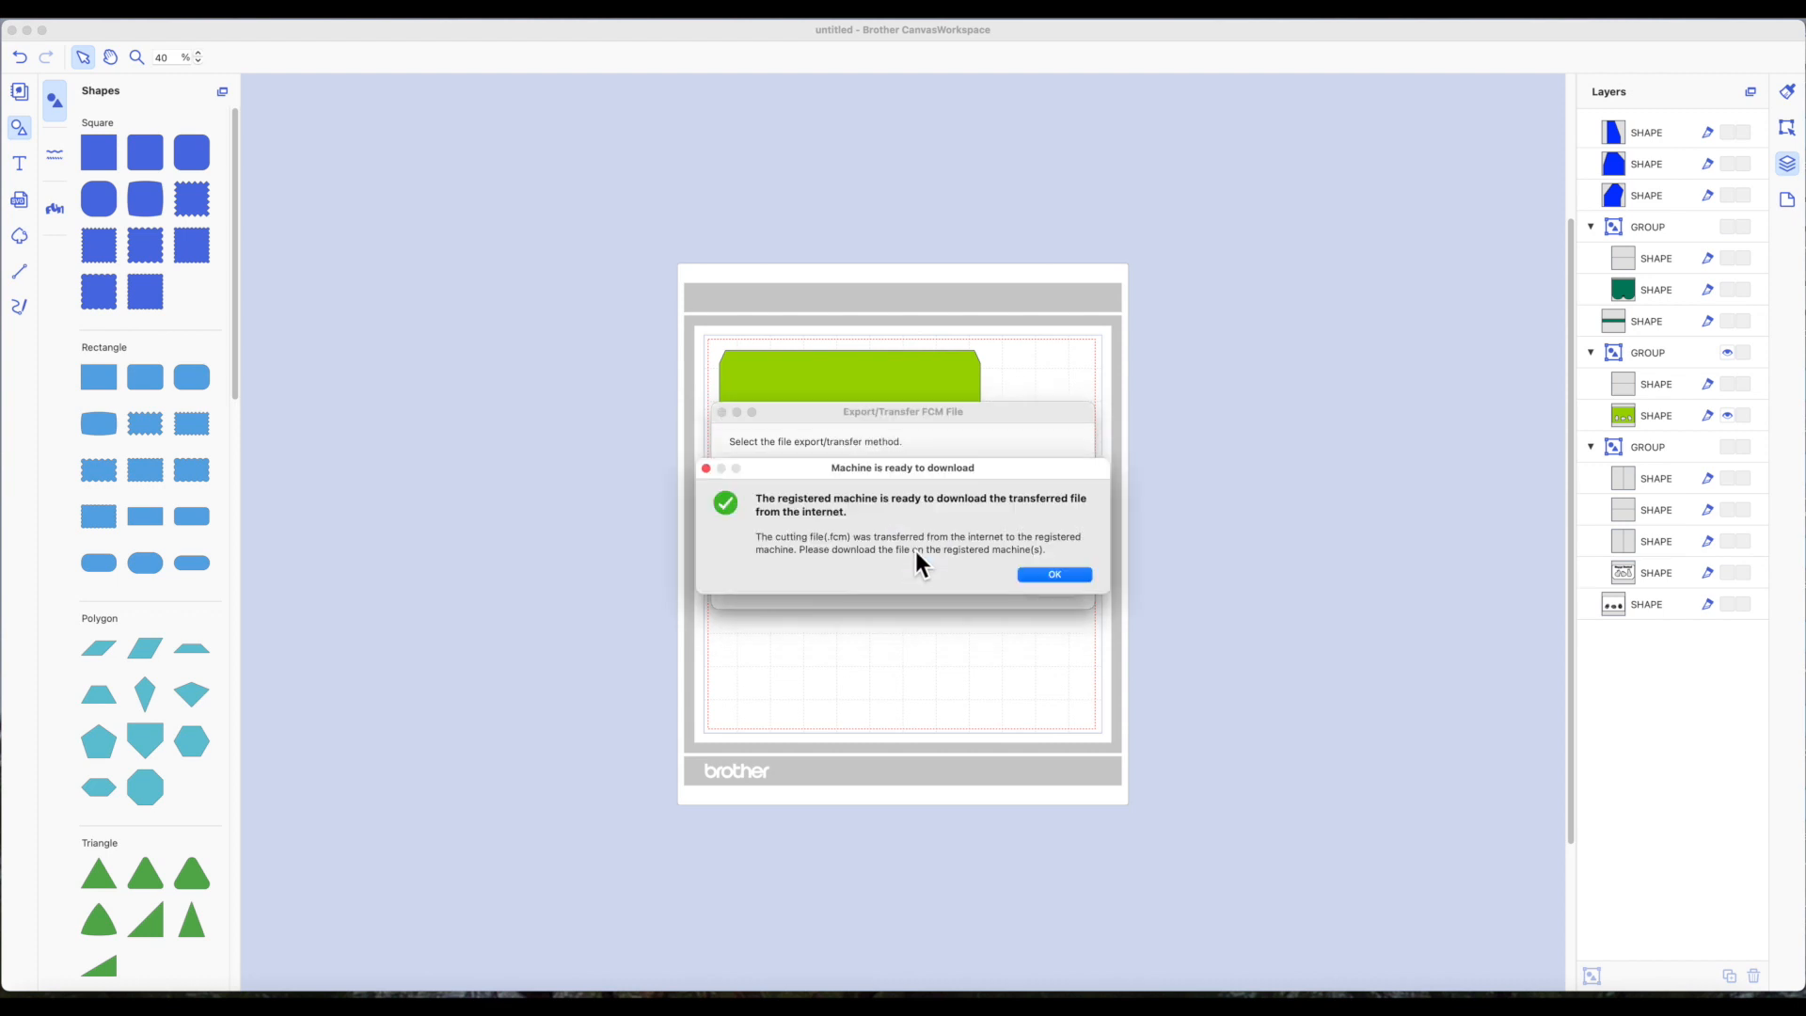